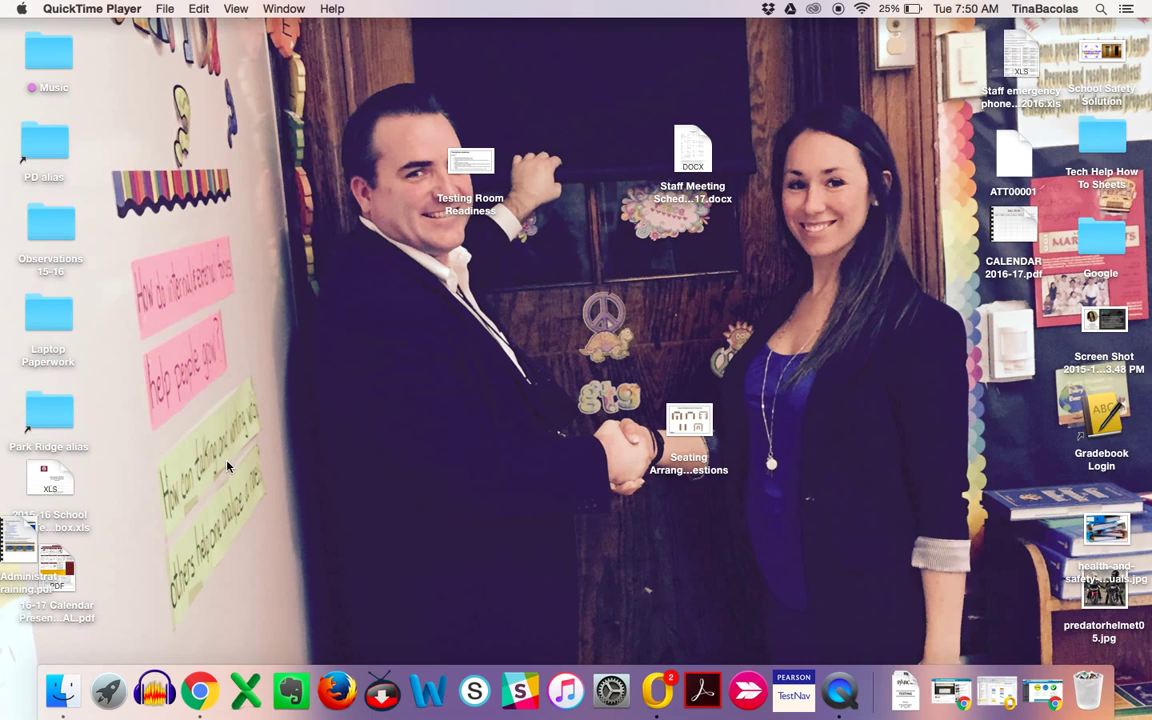
Launch TestNav from Finder's Applications folder
left_click(61, 693)
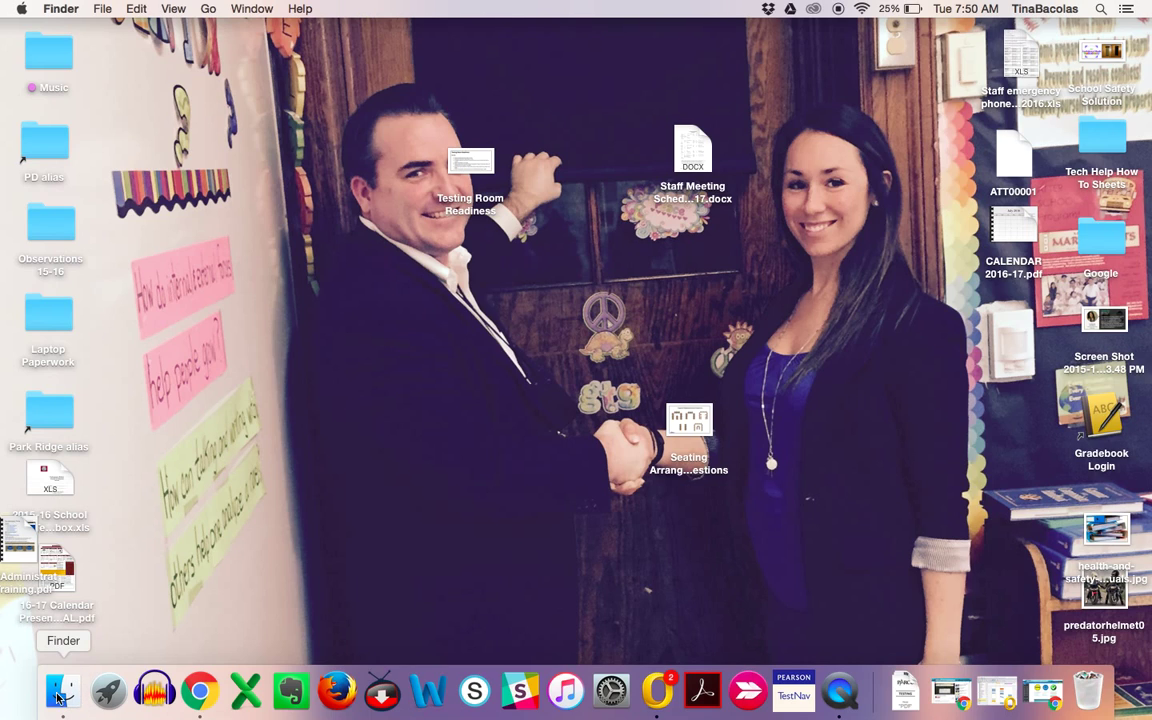
left_click(125, 280)
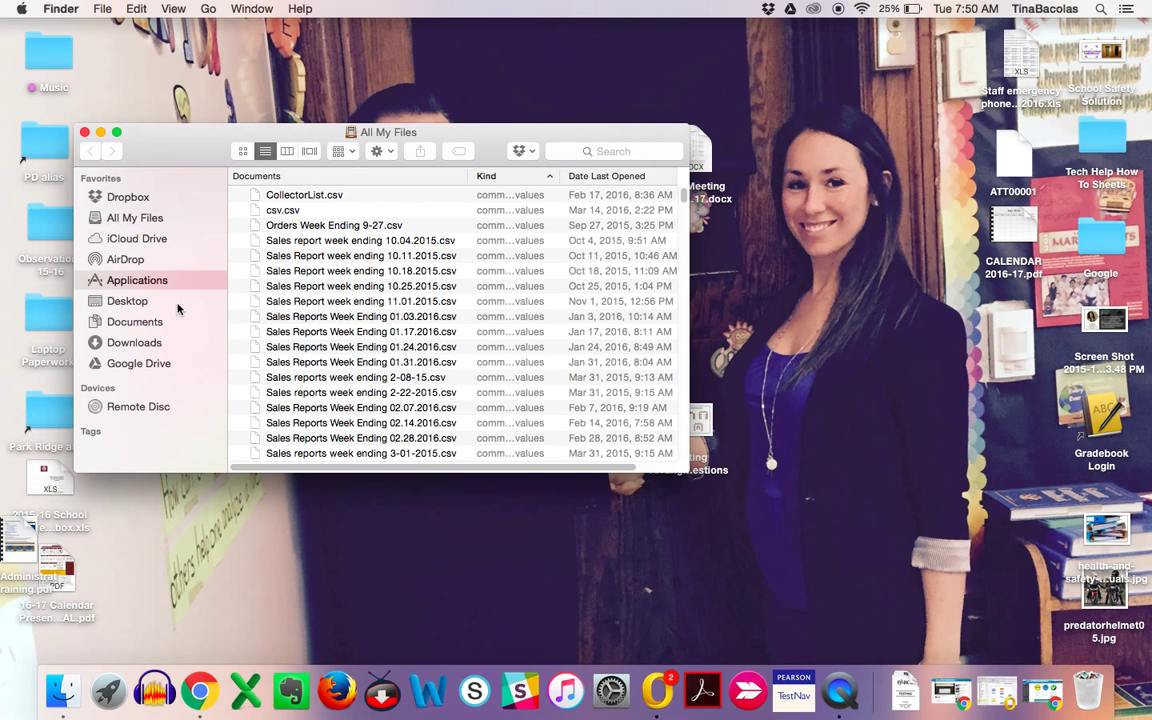
scroll(334, 306, "up", 5)
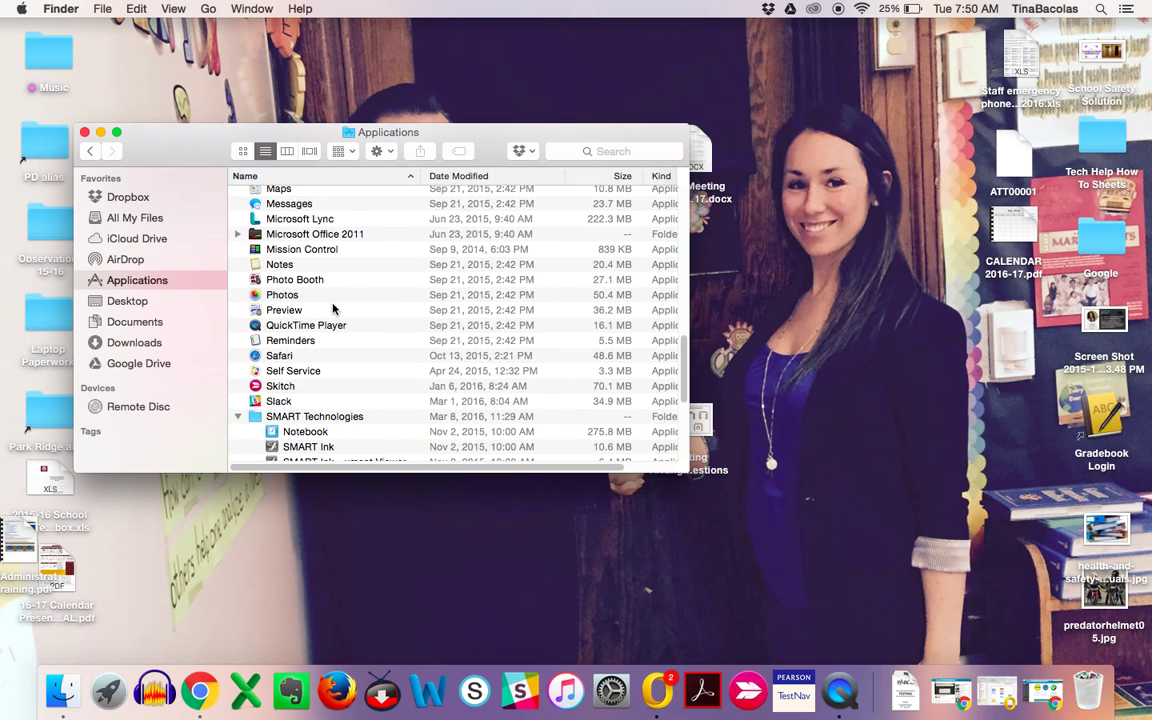
scroll(333, 310, "down", 5)
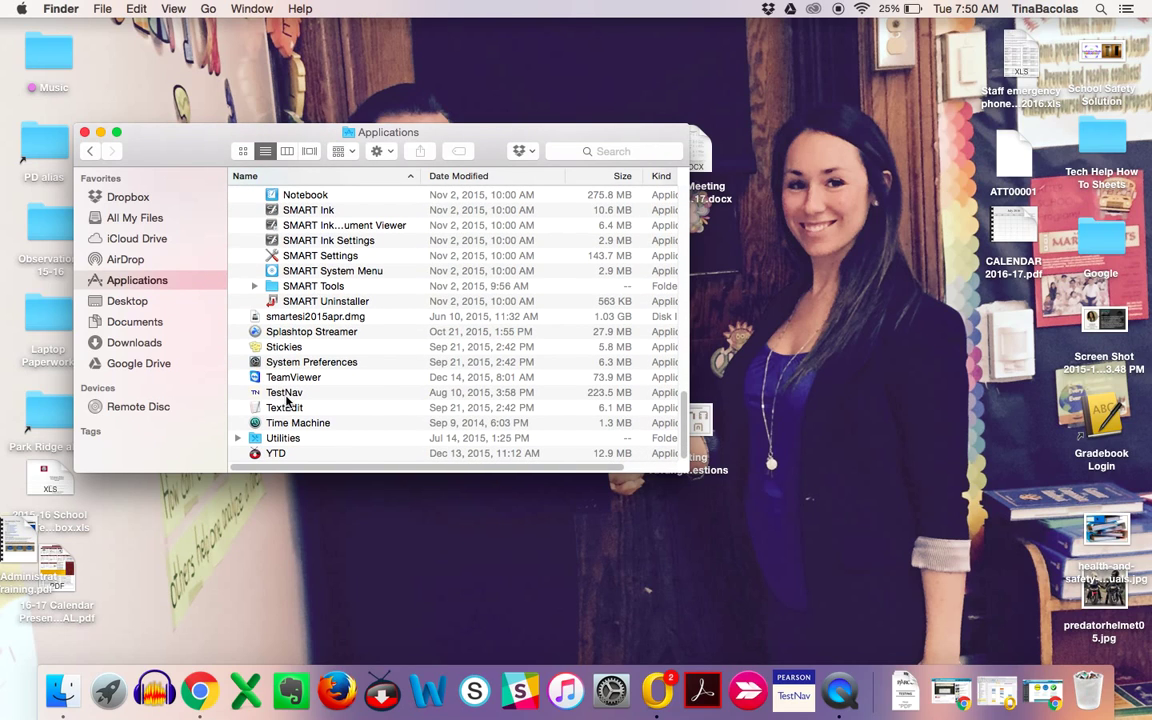
left_click(287, 395)
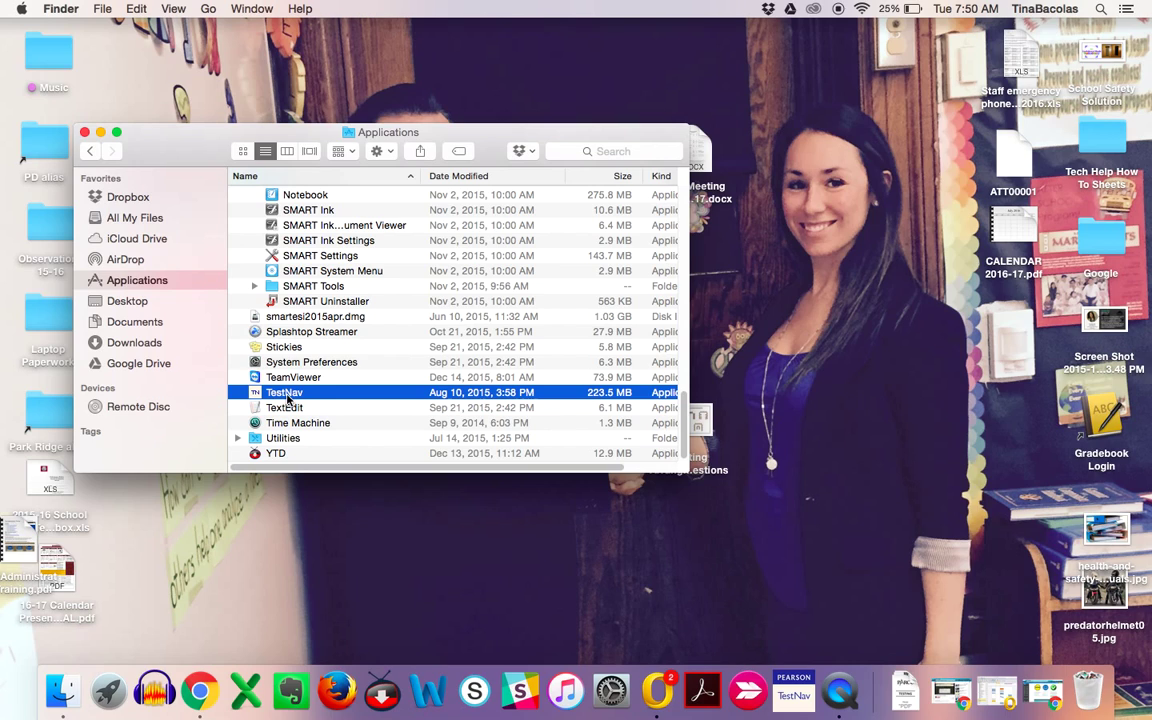
double_click(287, 393)
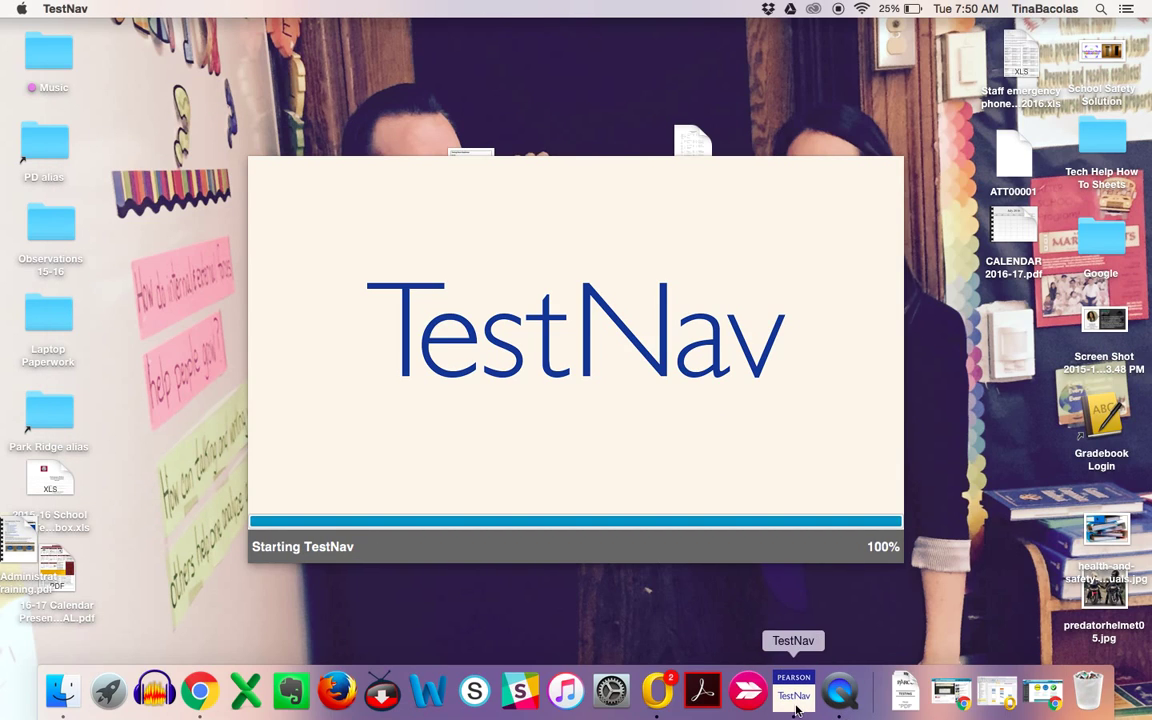
Move the TestNav window up-left, enlarge it, and choose a different testing customer
right_click(797, 706)
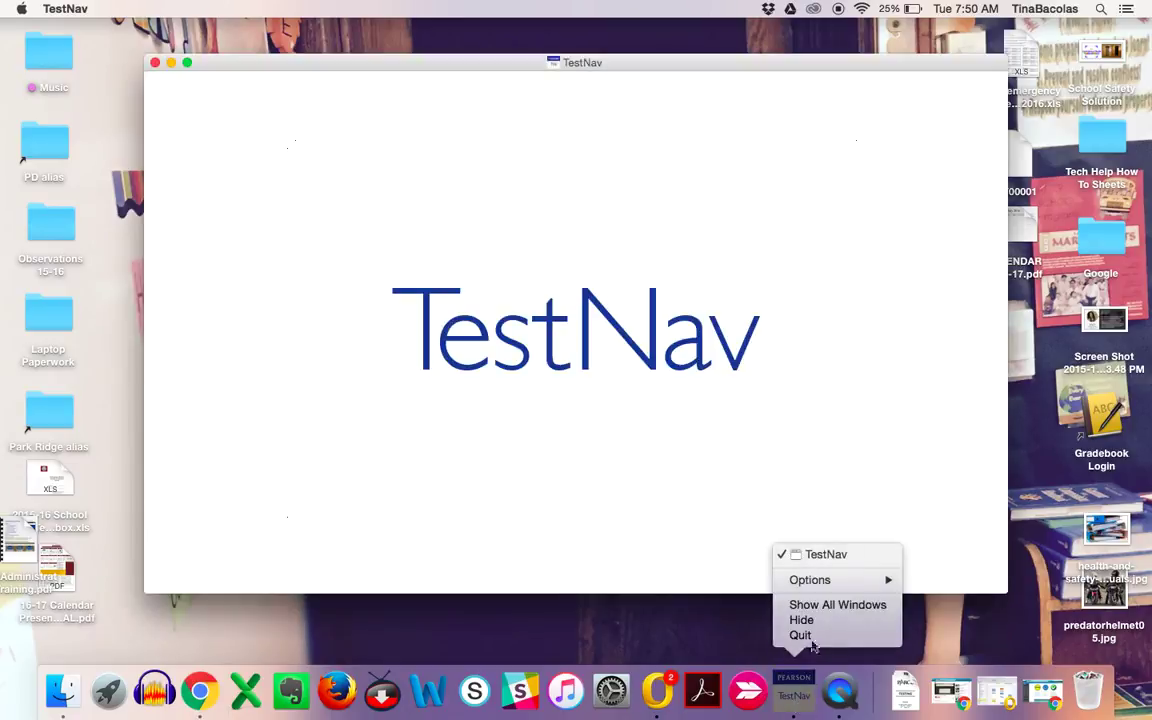
mouse_move(839, 591)
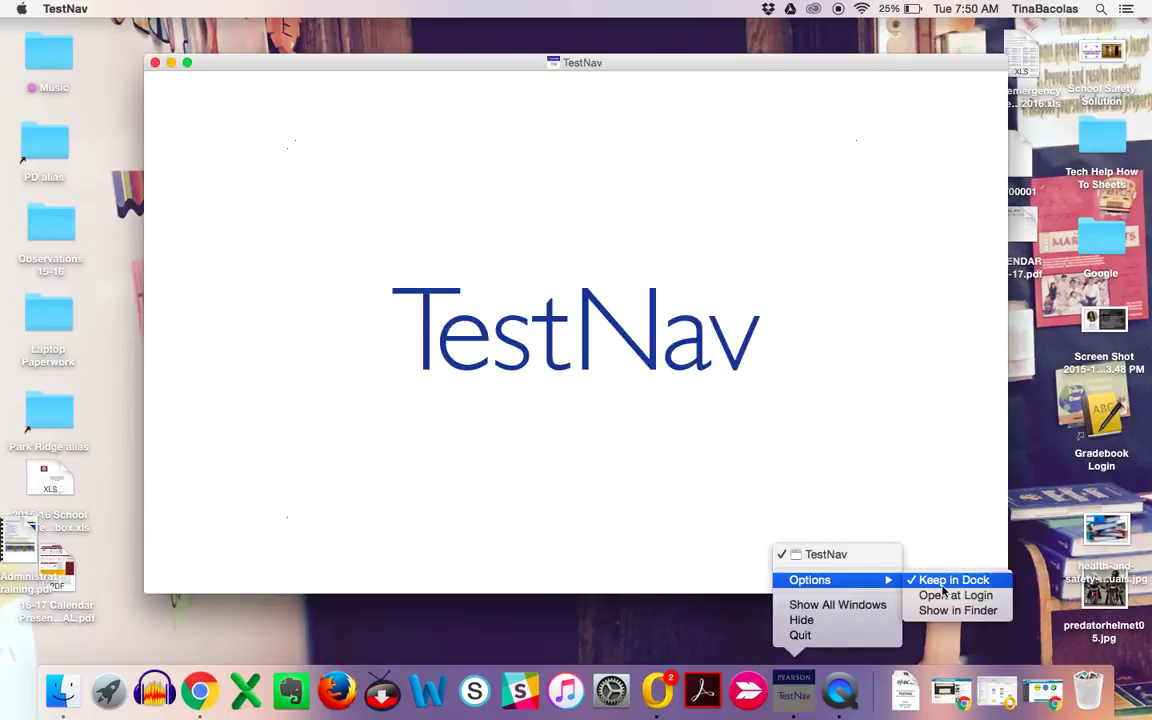
left_click(925, 522)
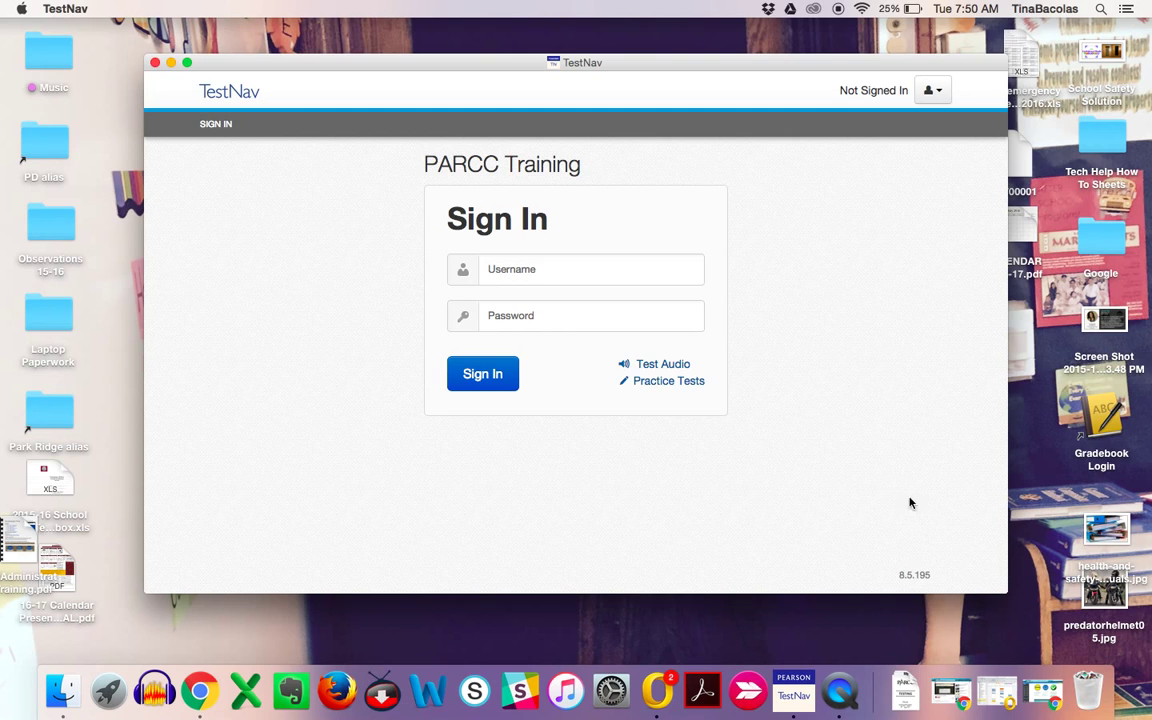
left_click_drag(455, 64, 338, 38)
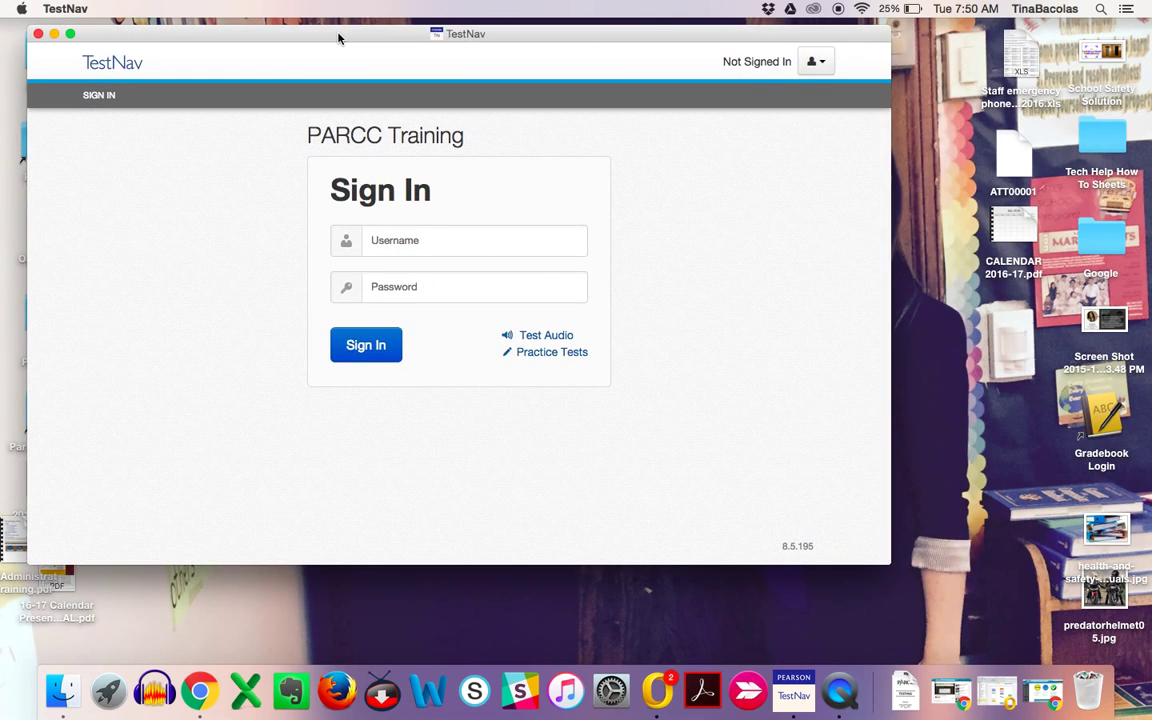
left_click_drag(889, 566, 1092, 630)
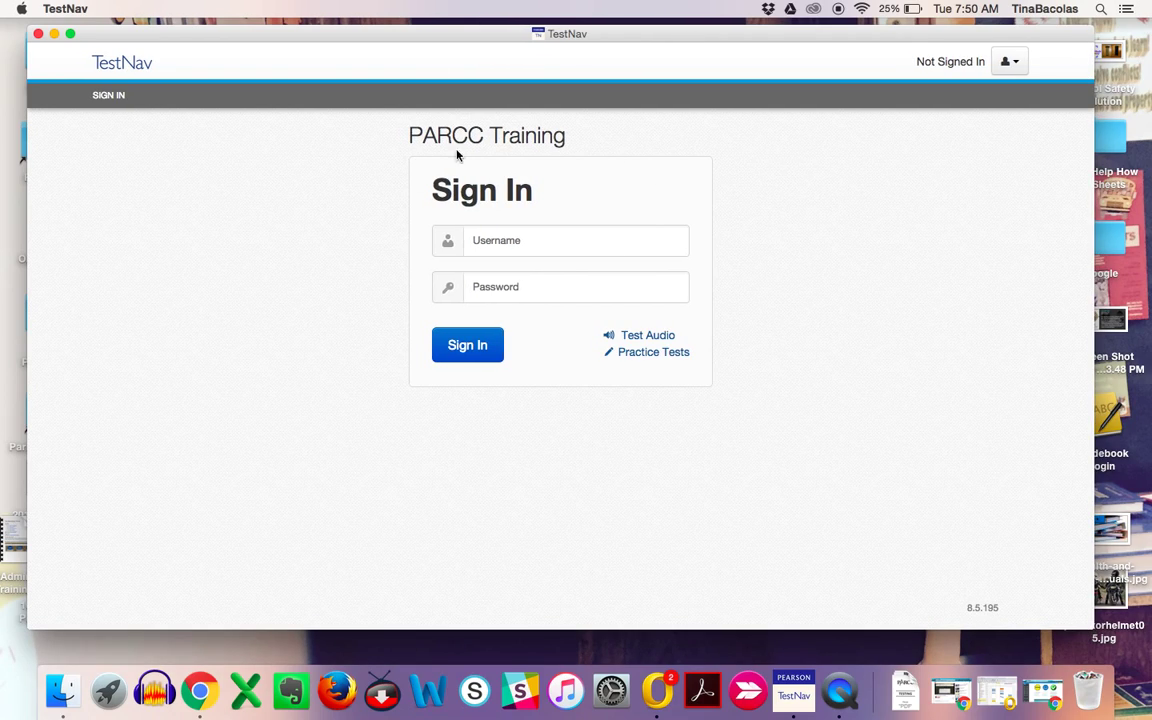
left_click(1012, 64)
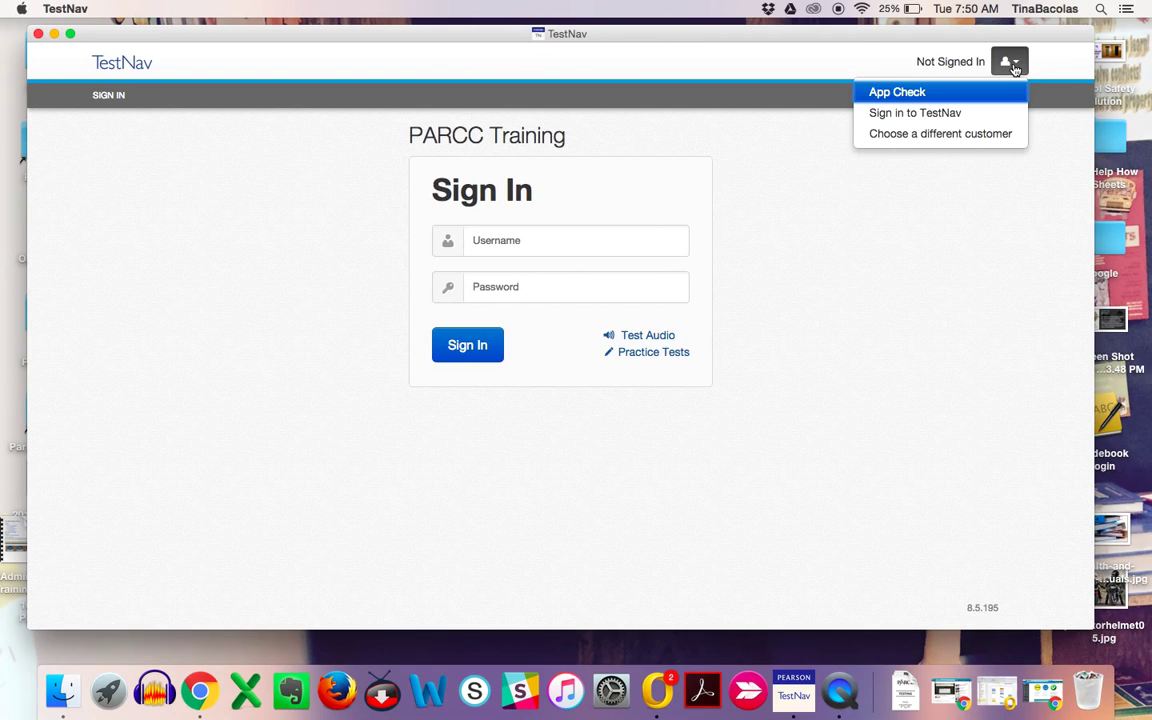
left_click(992, 138)
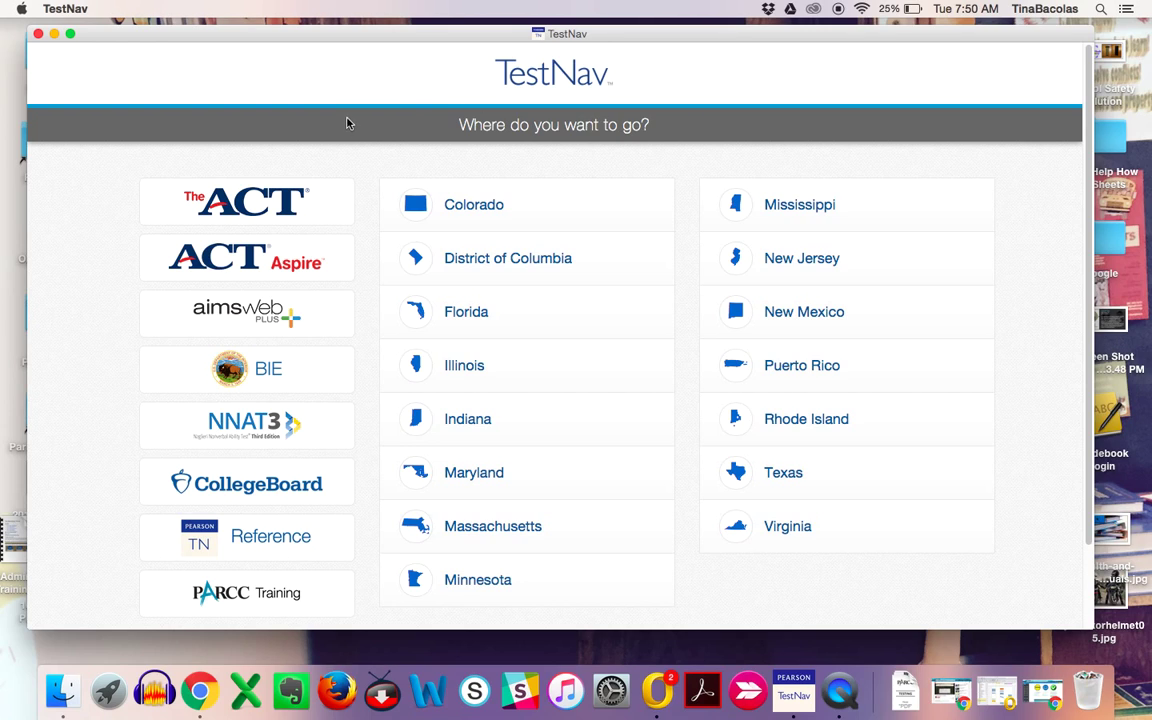
Scroll down the customer selection page to reach PARCC Training
scroll(343, 124, "down", 1)
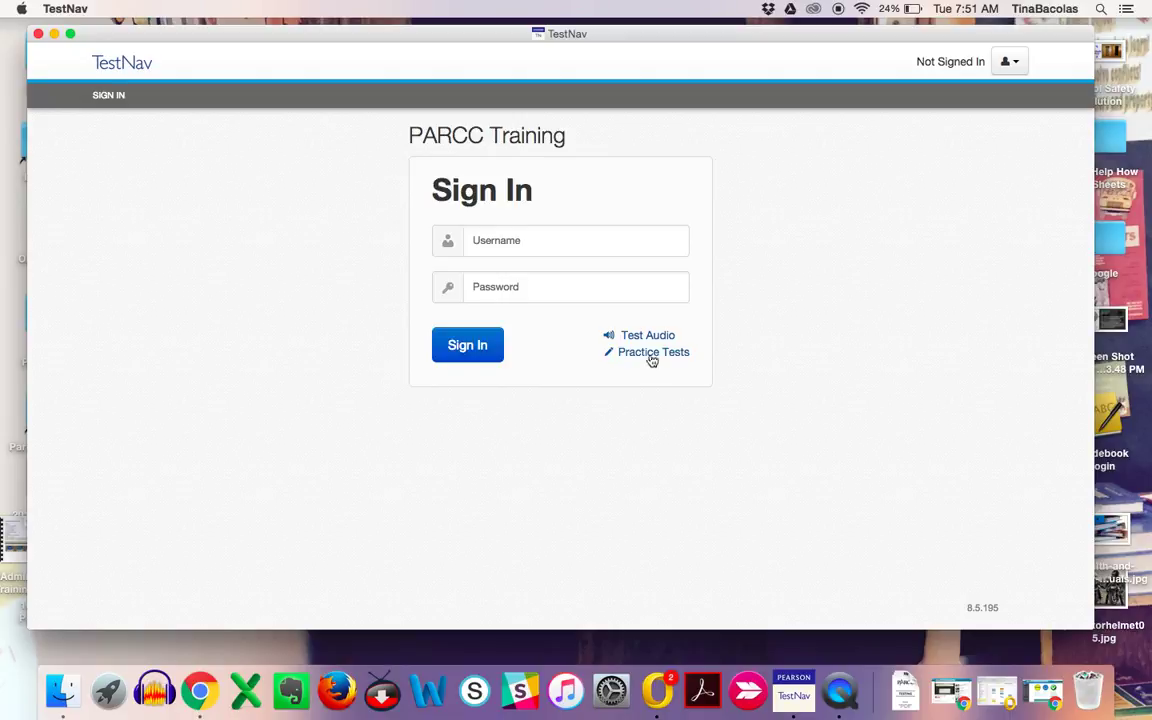
Open Practice Tests for Grade 8, toggling Mathematics and ELA tabs before settling on ELA
left_click(642, 356)
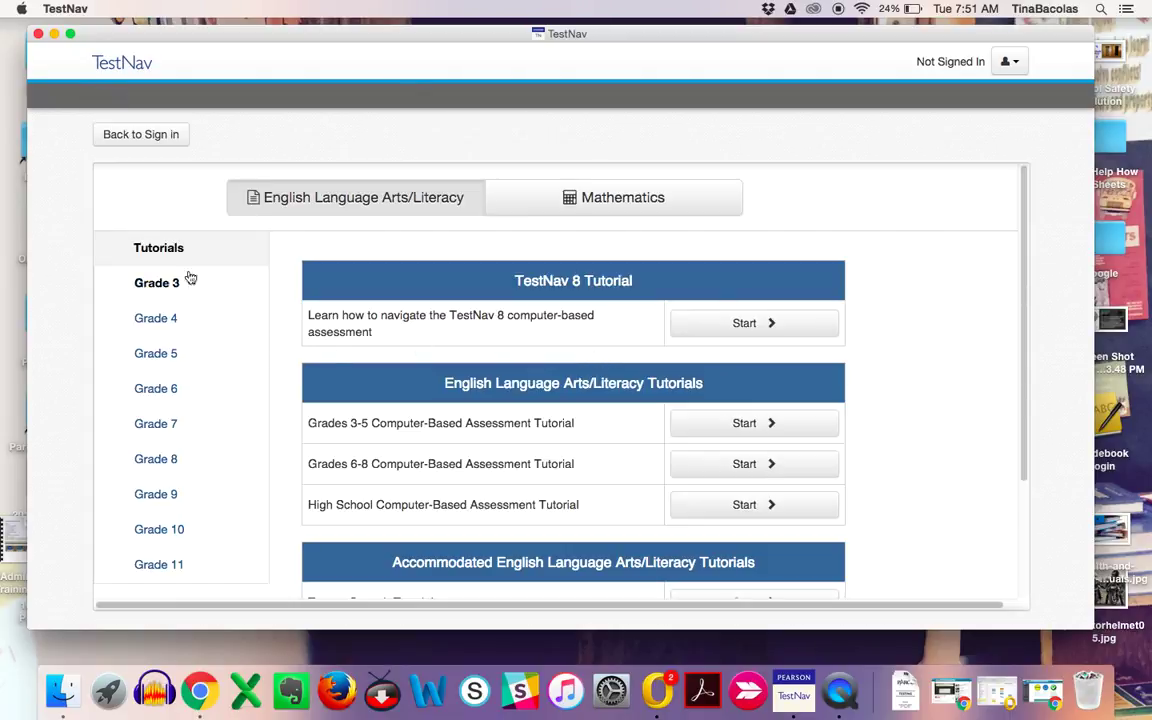
left_click(160, 462)
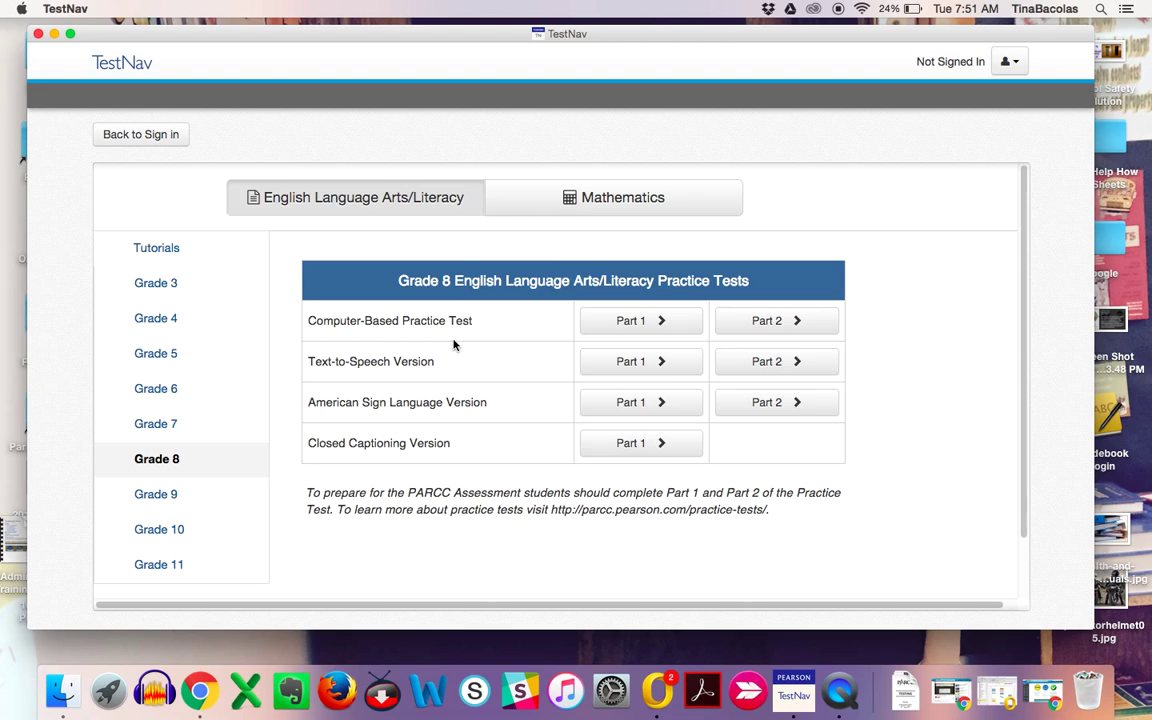
left_click(528, 206)
left_click(442, 203)
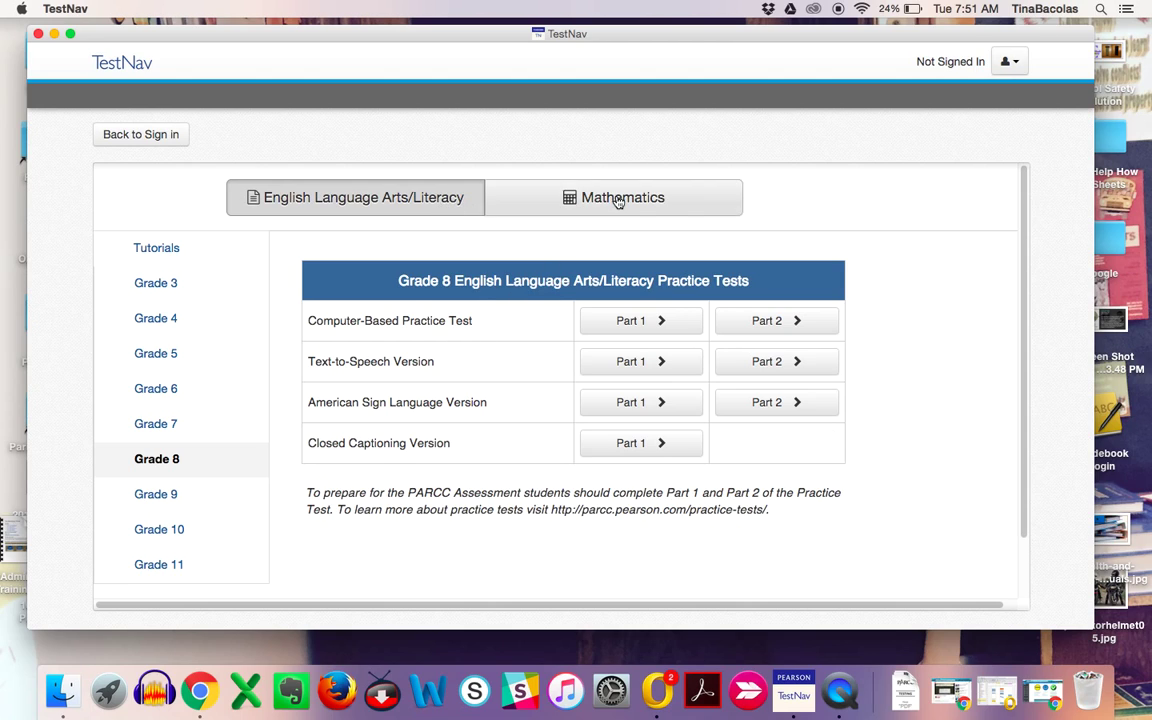
left_click(617, 198)
left_click(389, 200)
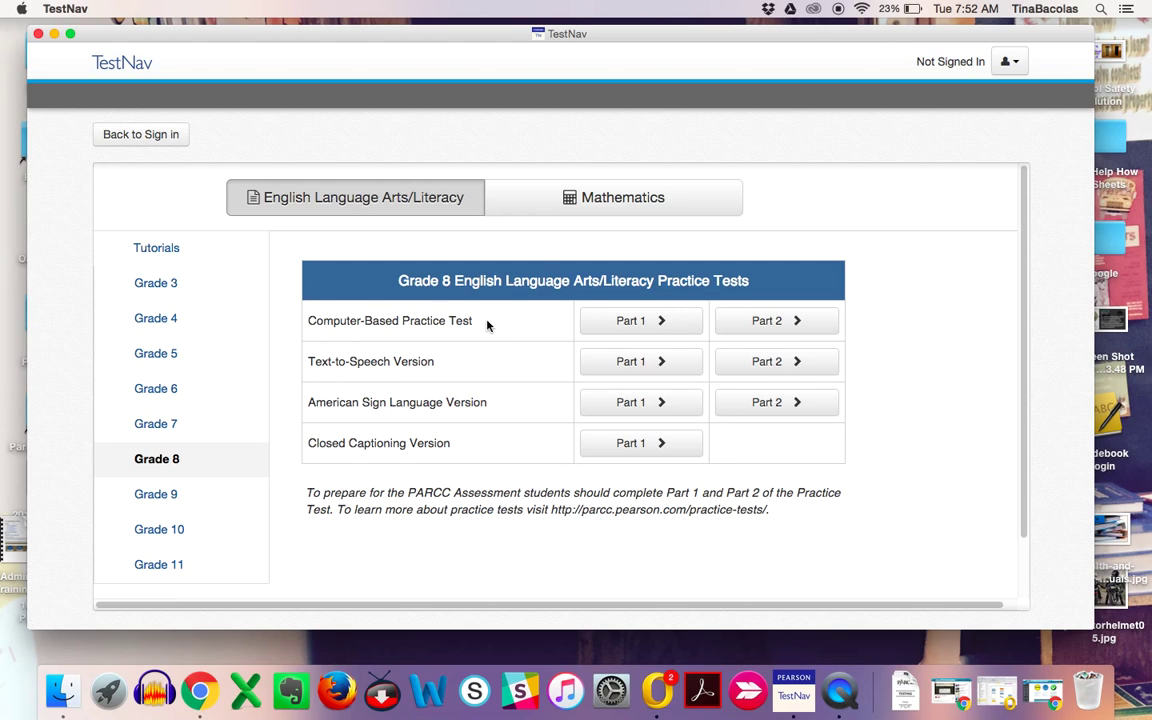
Start Part 1 of the computer-based practice test as a guest and scroll the first question
left_click(627, 325)
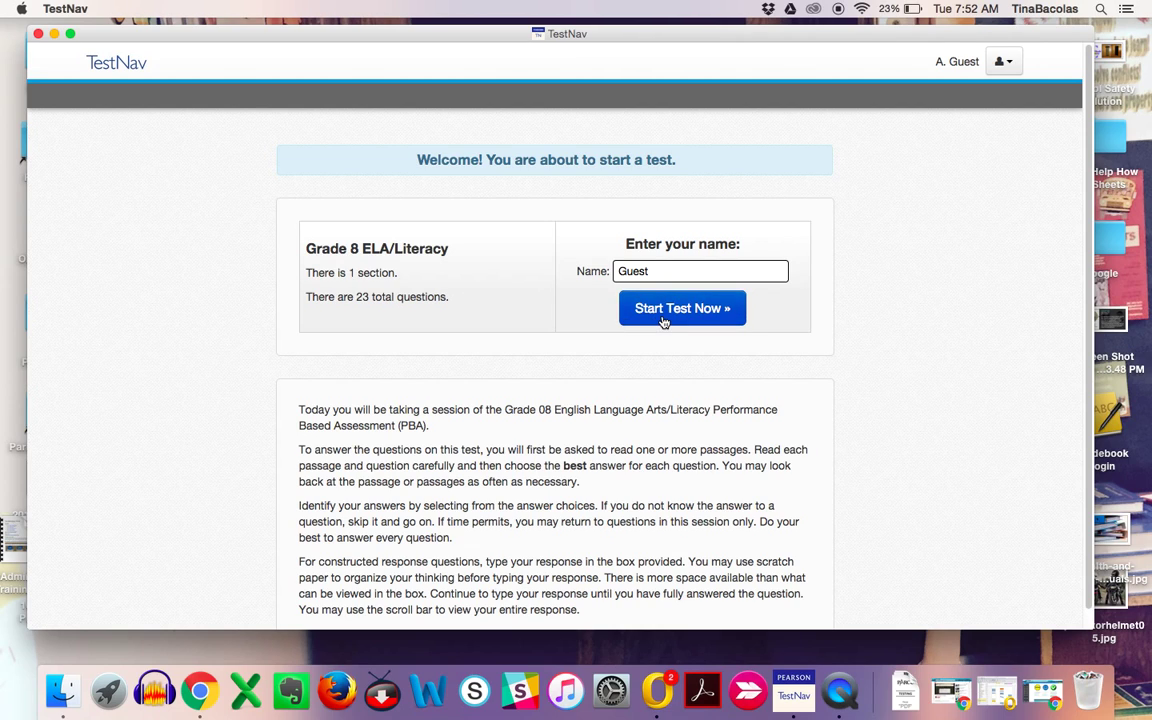
left_click(663, 320)
left_click(592, 316)
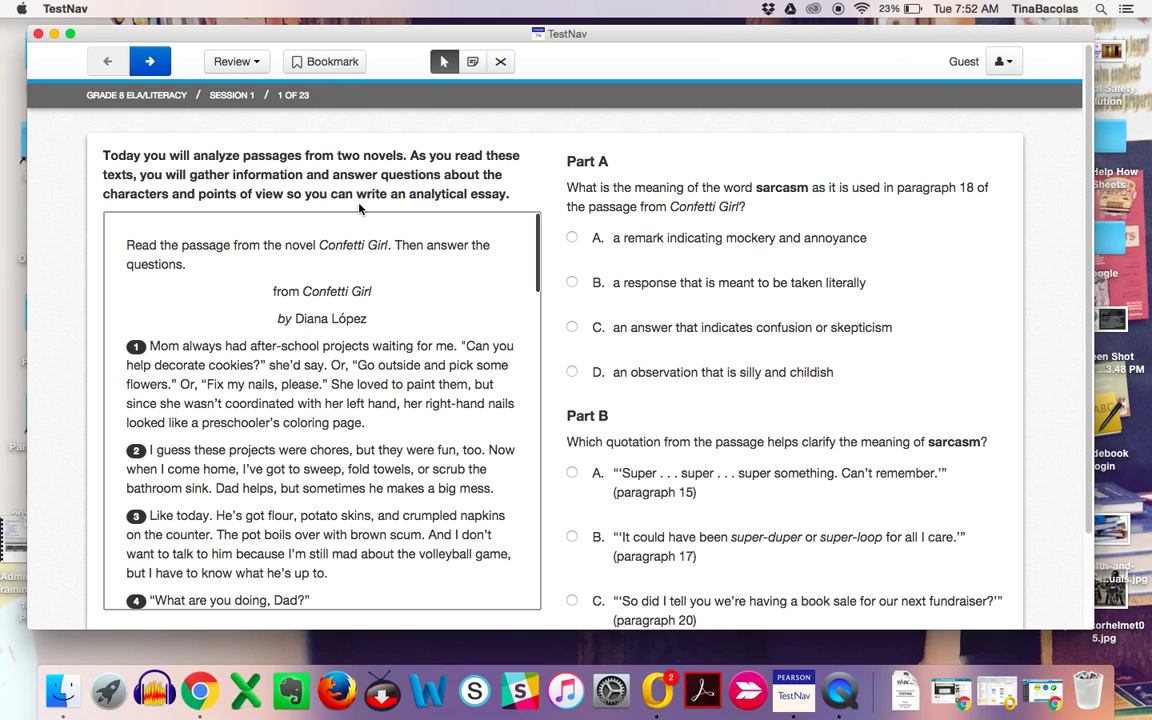
scroll(495, 371, "down", 2)
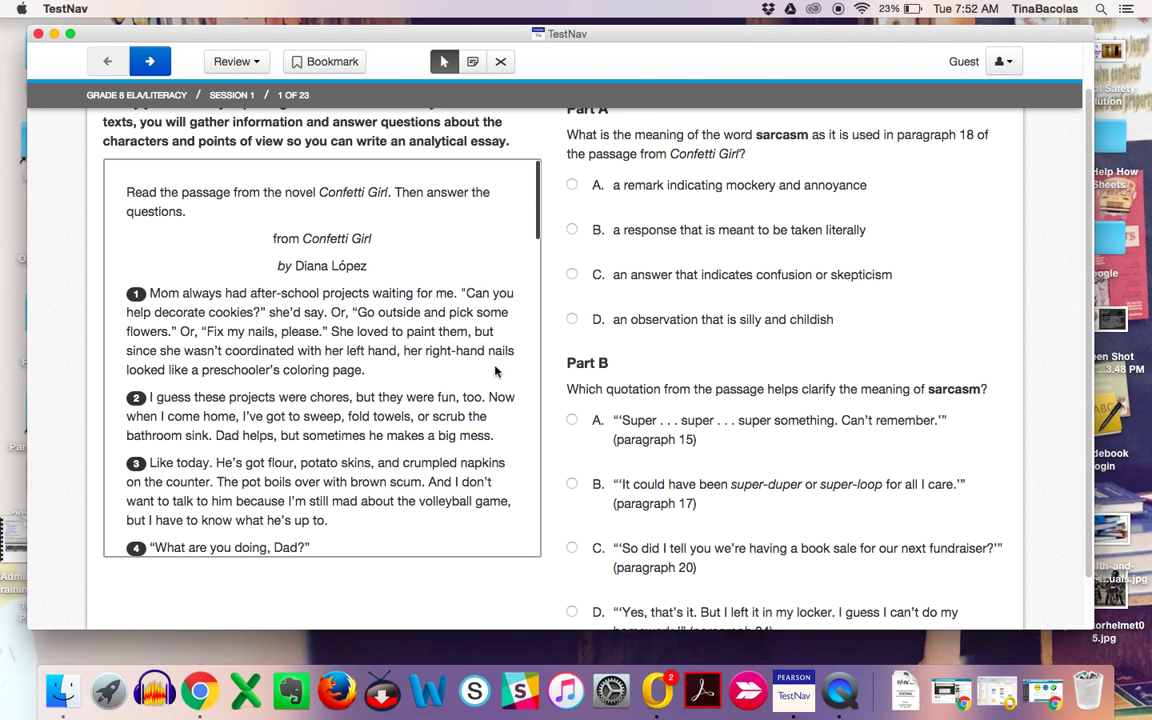
scroll(489, 371, "down", 3)
scroll(489, 360, "up", 3)
scroll(560, 335, "up", 2)
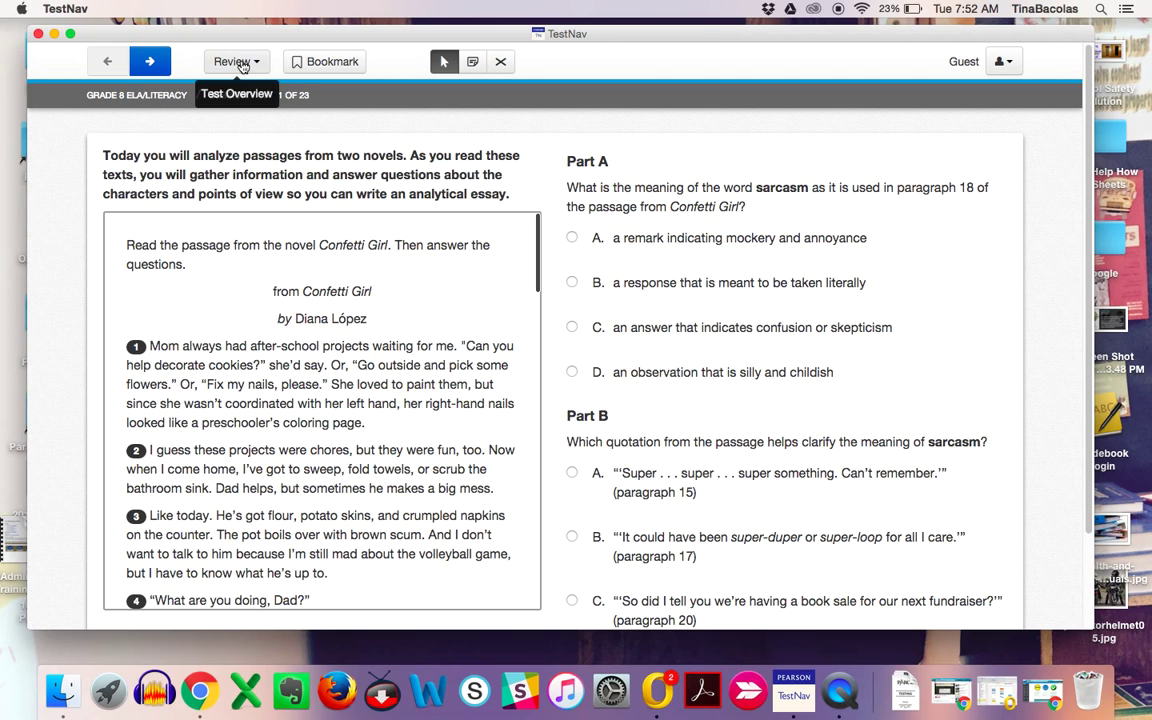
Step forward to question 4 and browse the full question list in Review
left_click(143, 62)
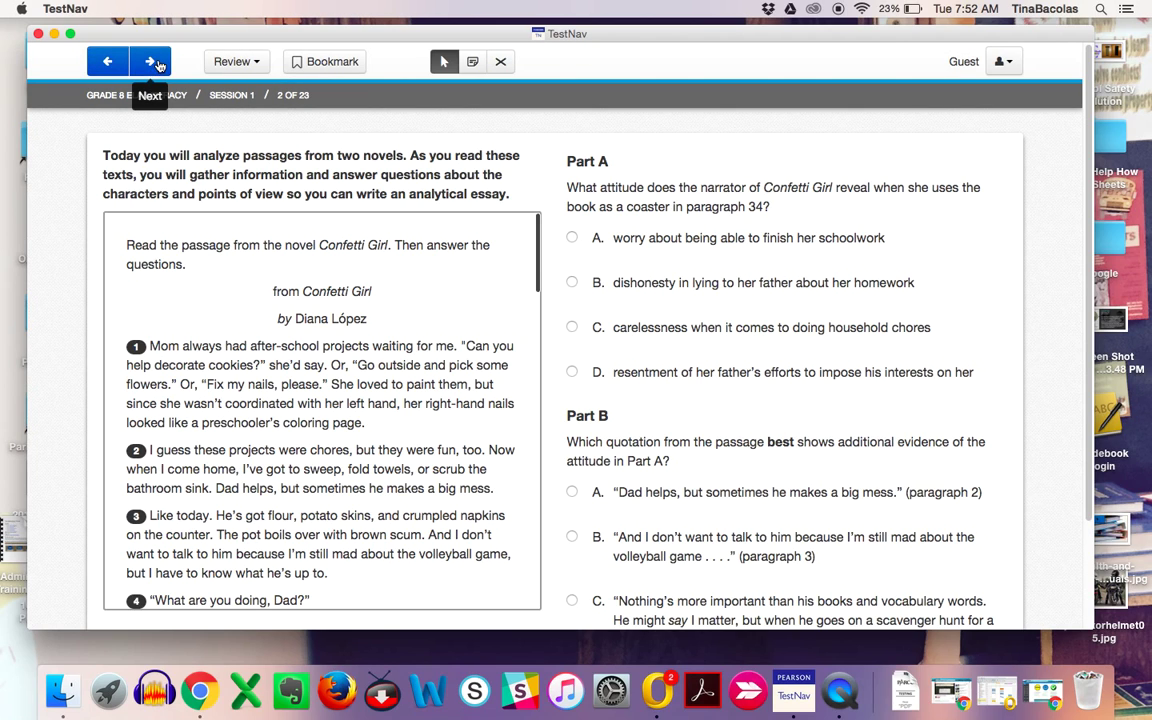
left_click(114, 67)
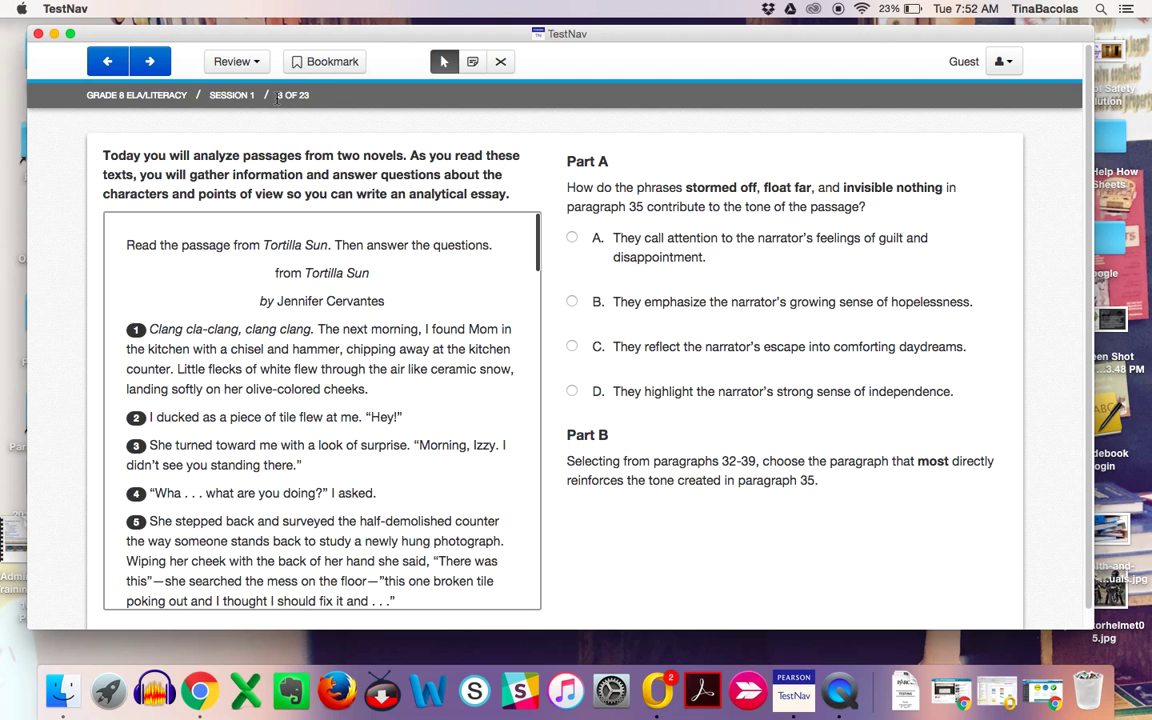
left_click(148, 63)
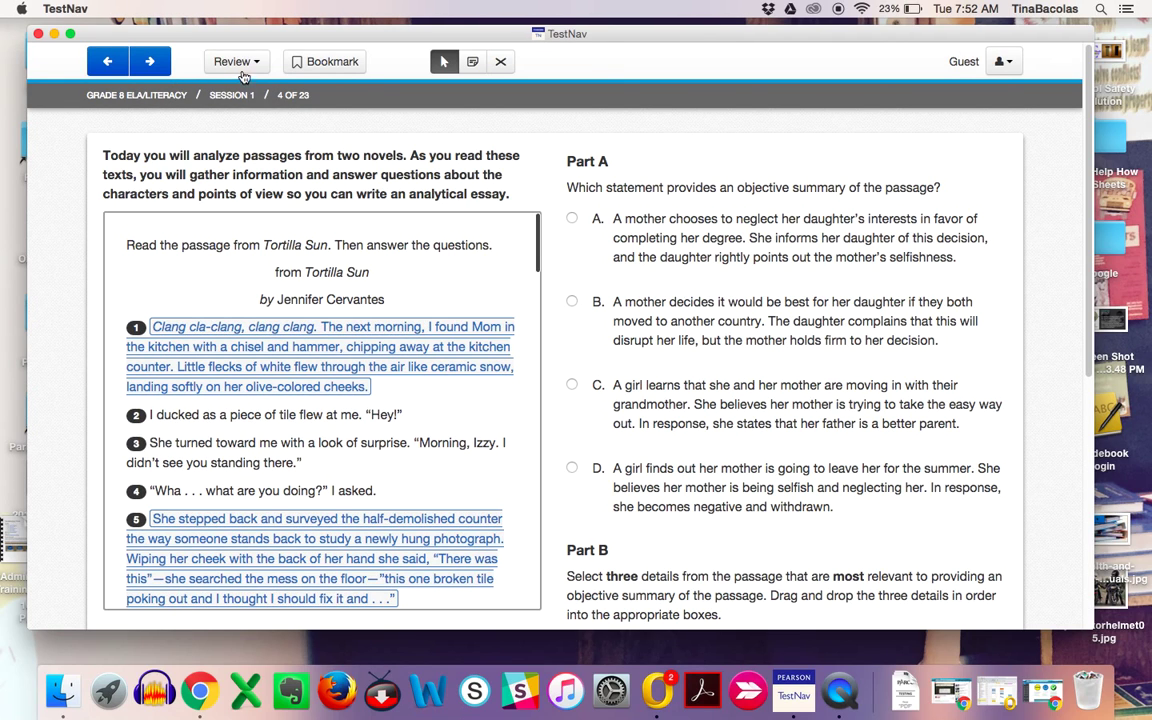
left_click(237, 62)
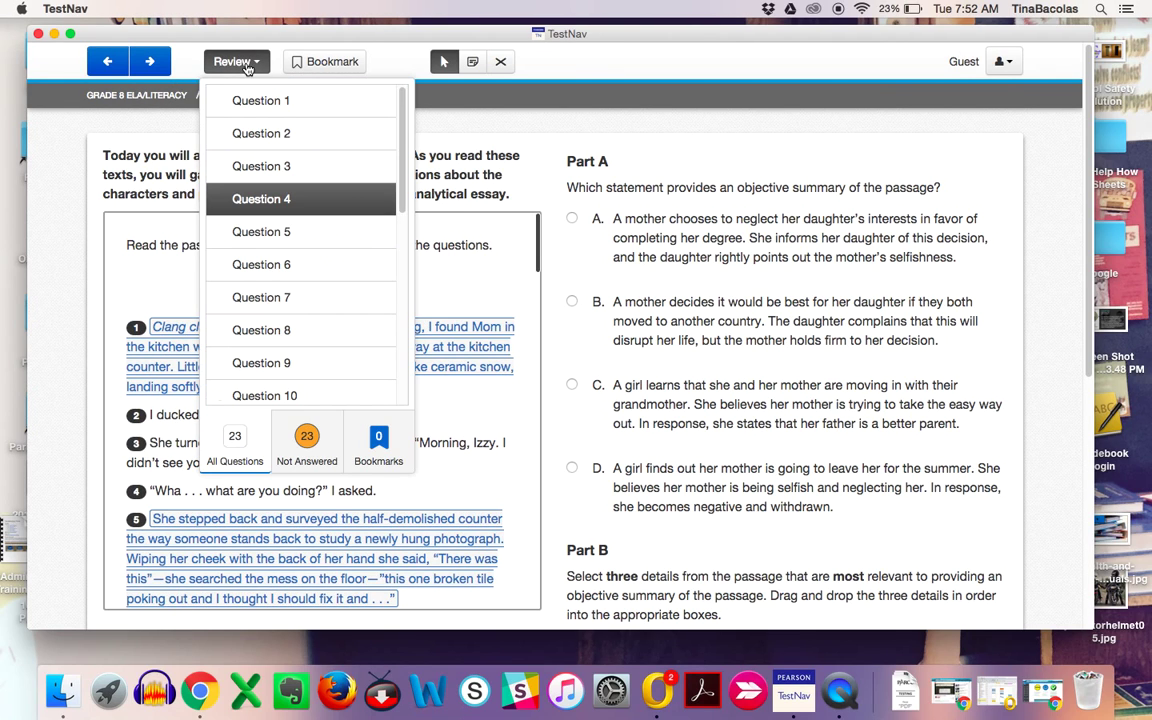
scroll(305, 180, "down", 10)
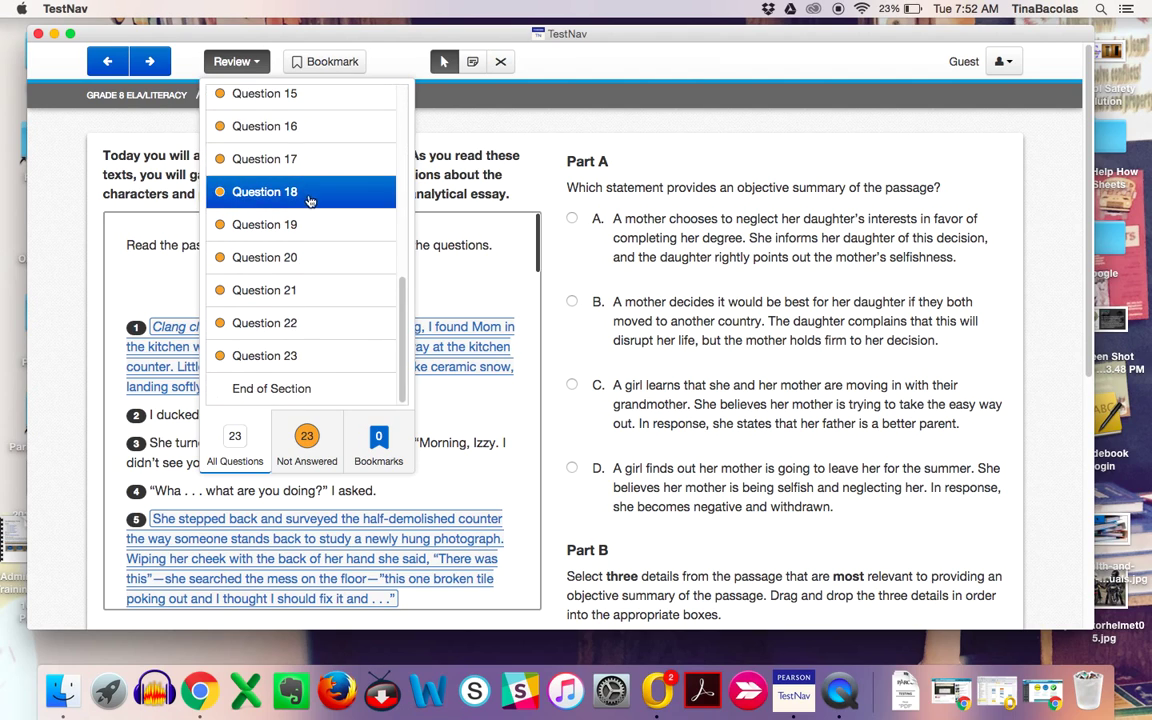
scroll(320, 240, "up", 10)
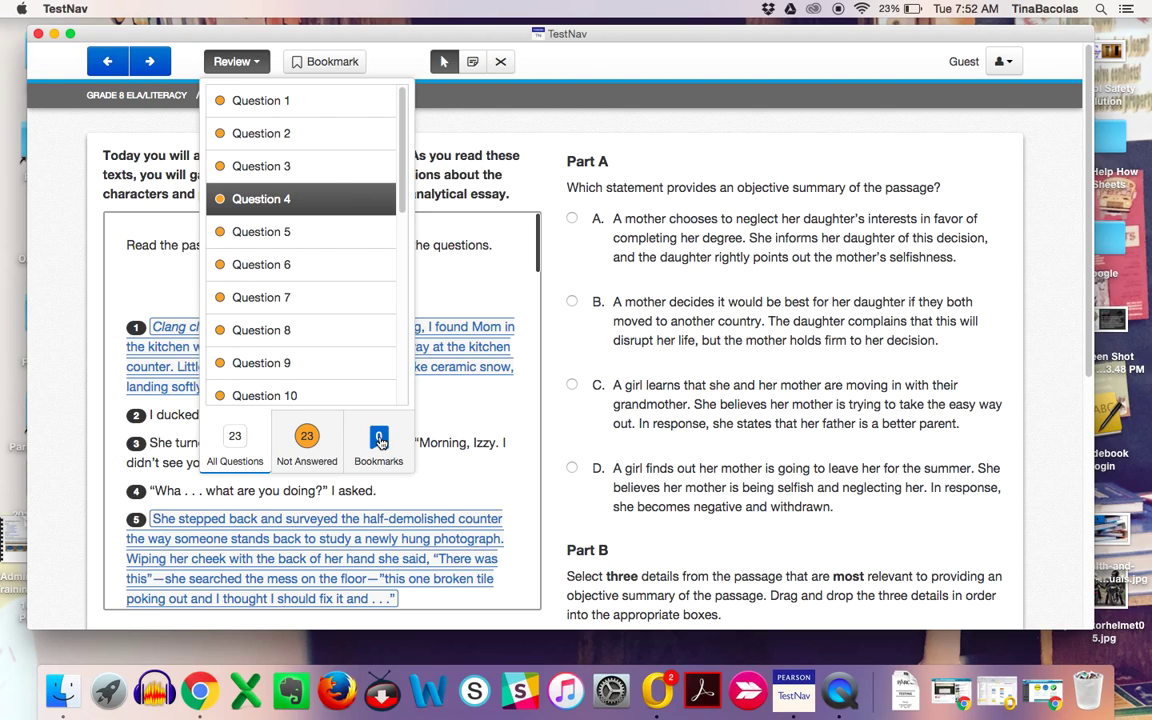
Bookmark question 4, move on to question 5, then jump back to question 4 via Review
left_click(426, 122)
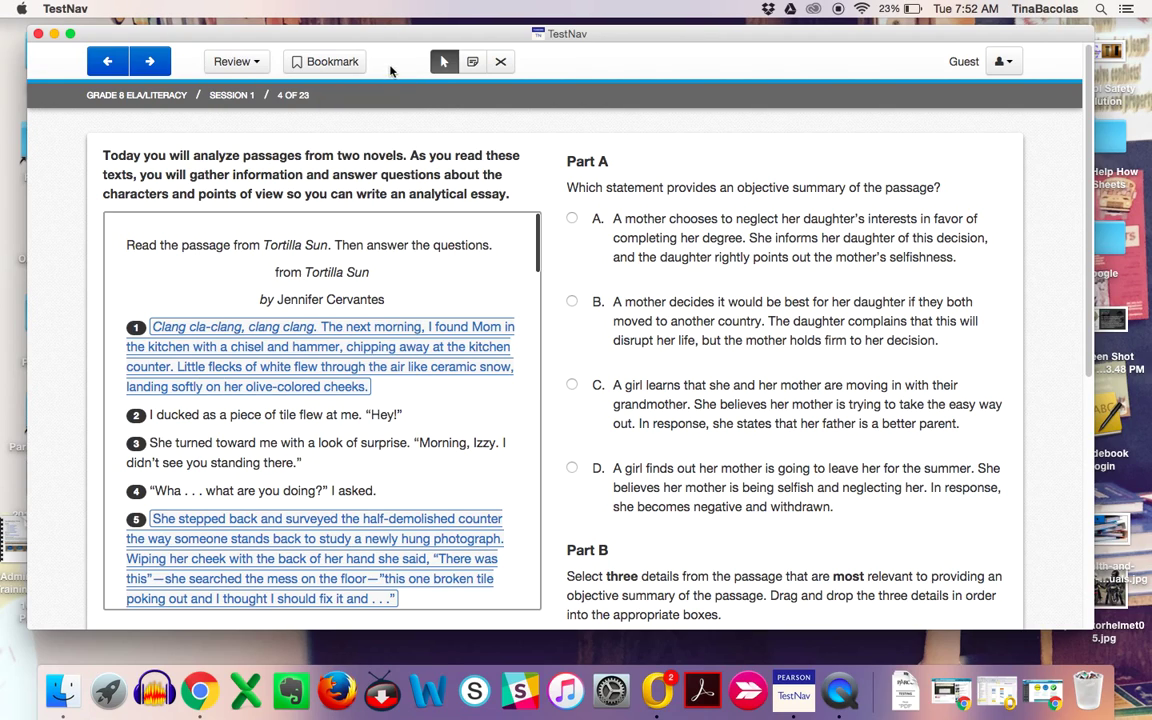
left_click(335, 63)
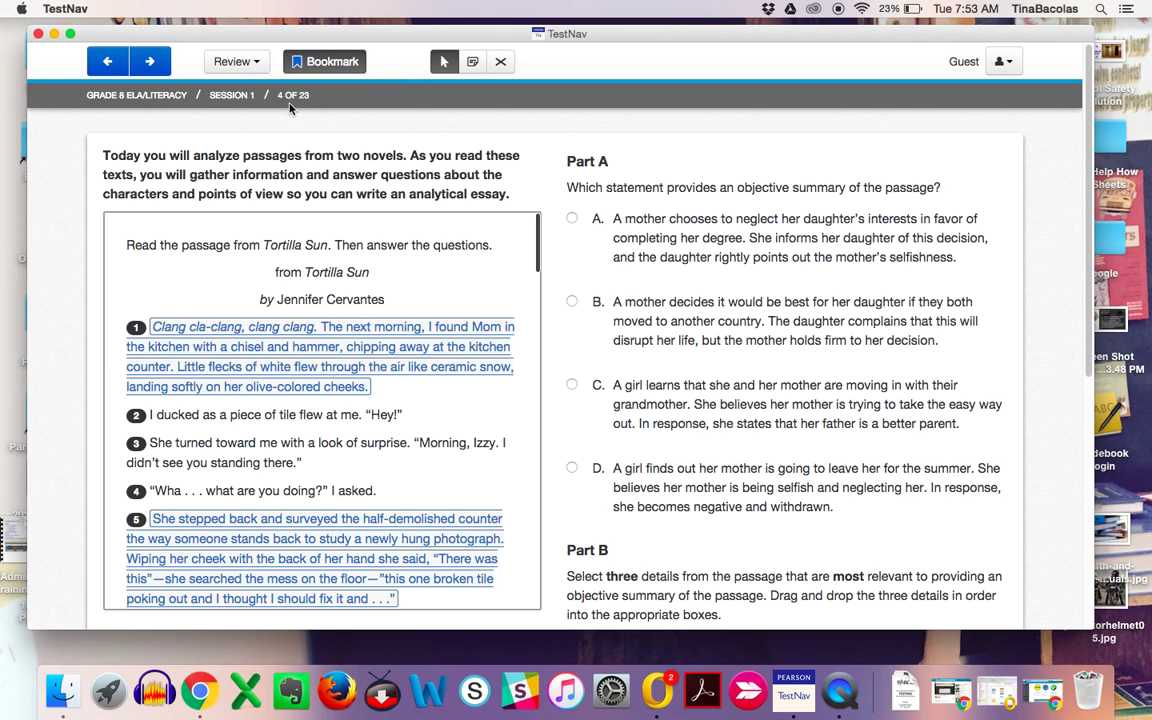
left_click(148, 68)
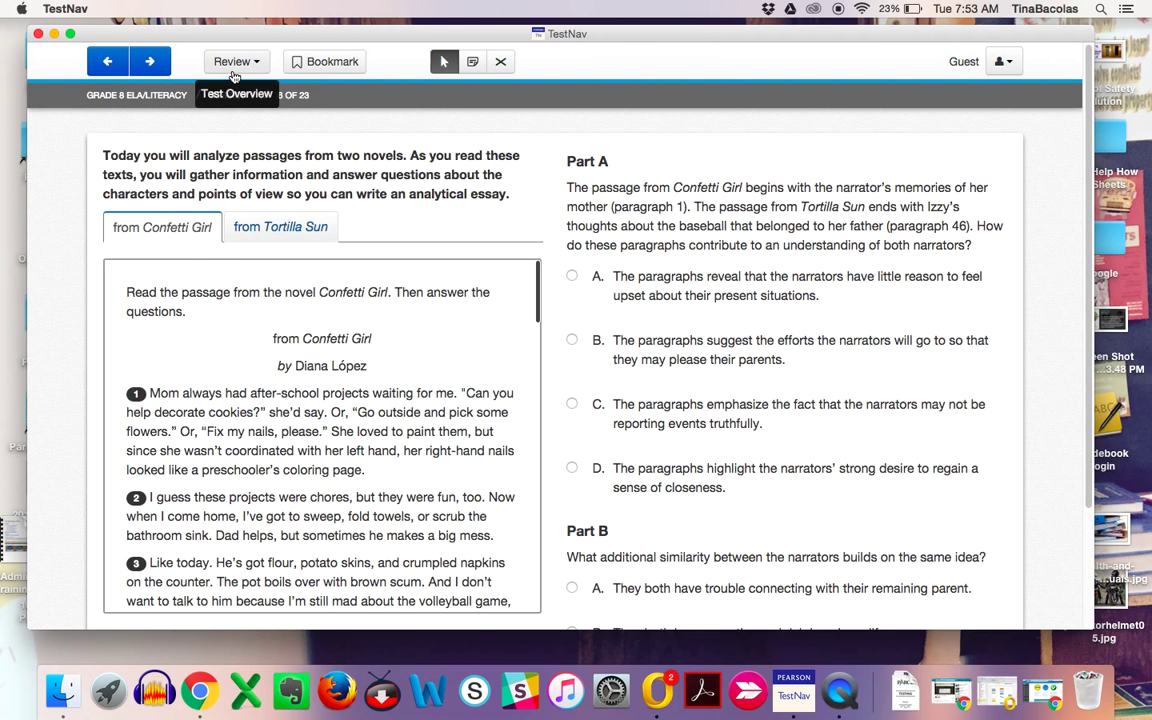
left_click(232, 70)
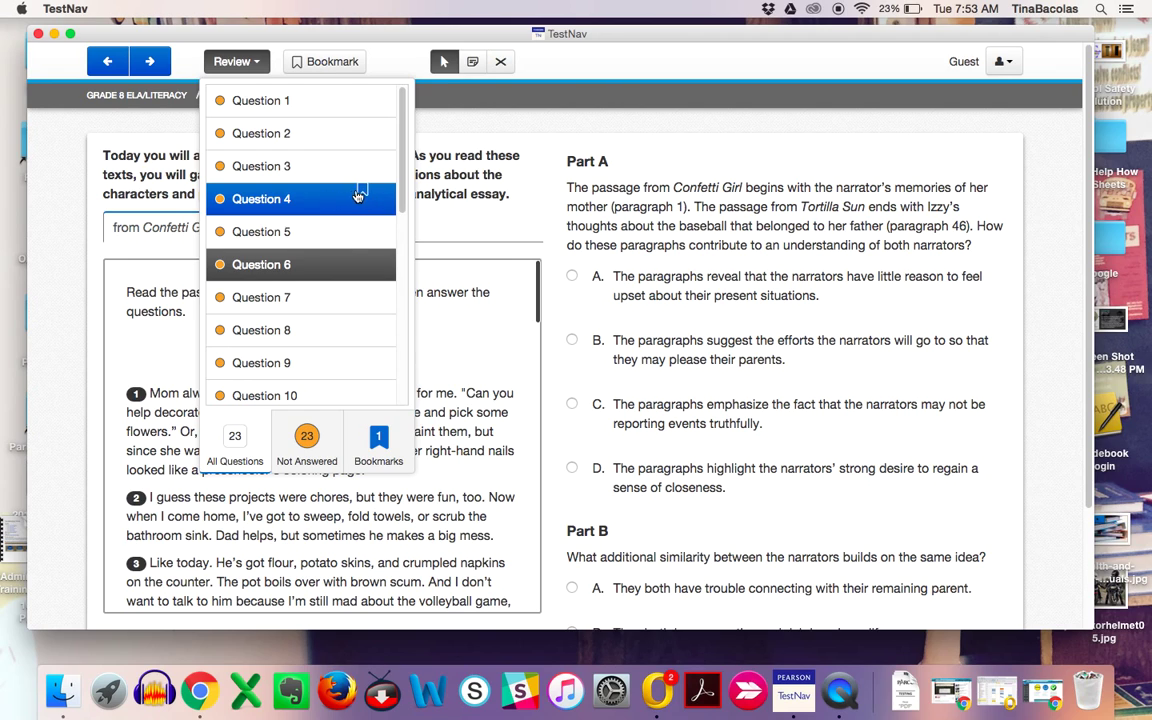
left_click(370, 198)
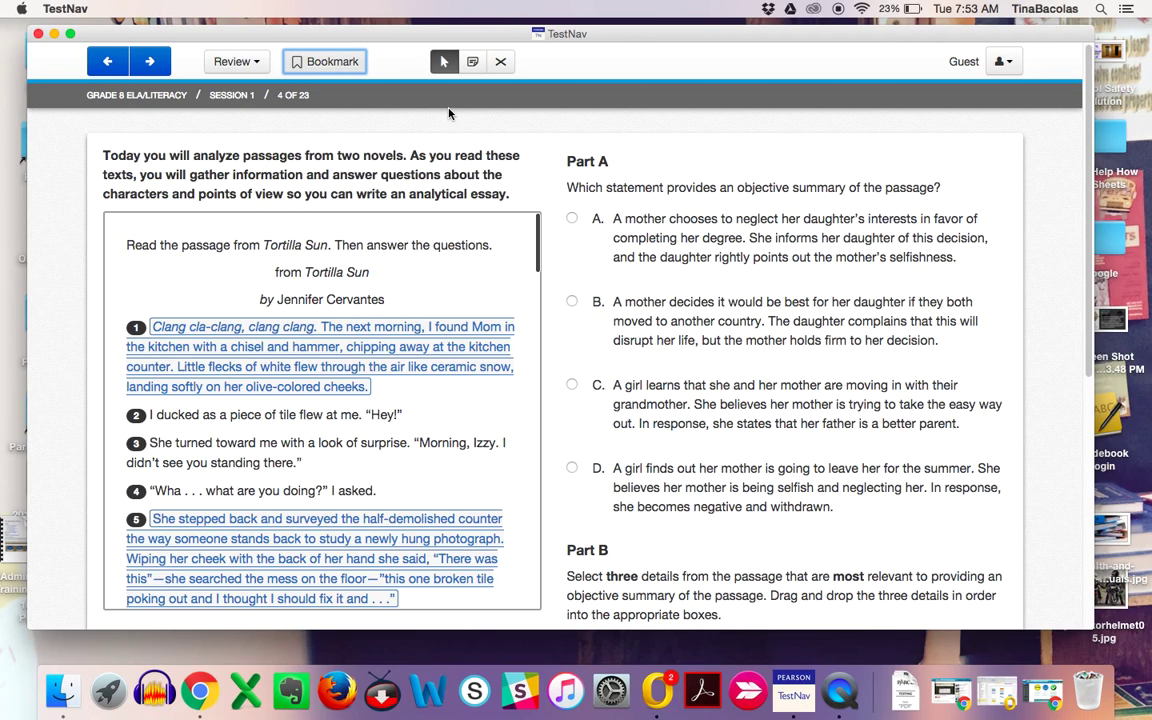
Cross out answer D with the Answer Eliminator, restoring A, then return to the Pointer tool
left_click(502, 62)
left_click(665, 238)
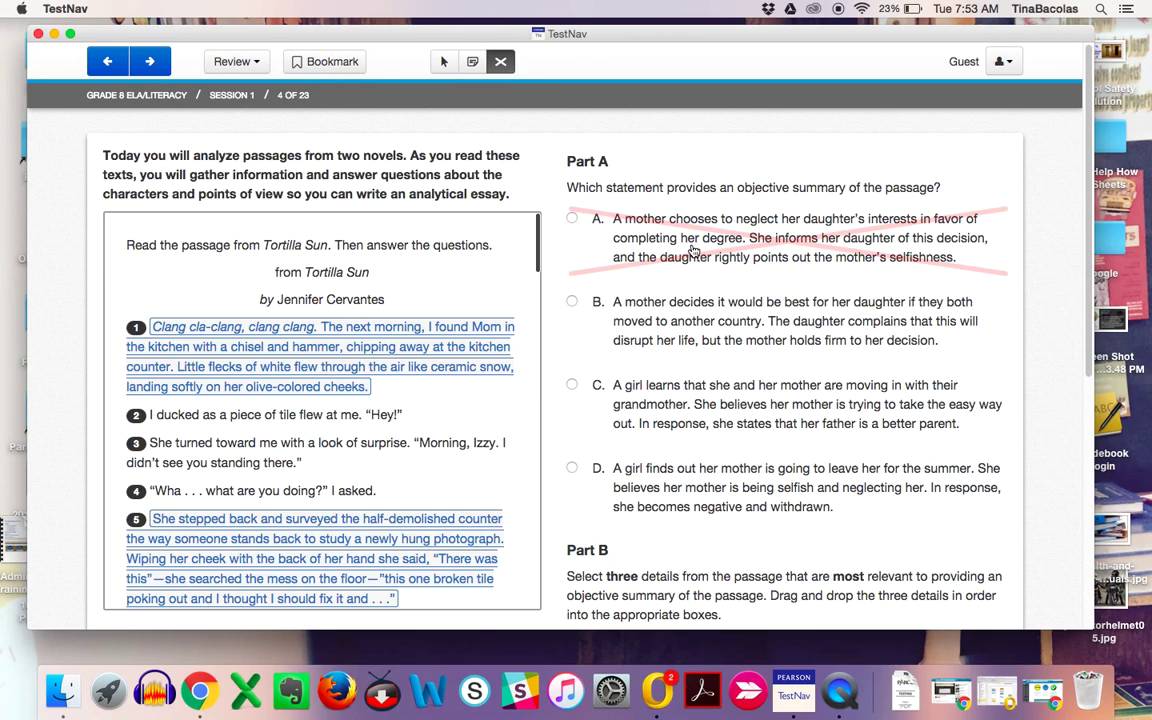
left_click(628, 230)
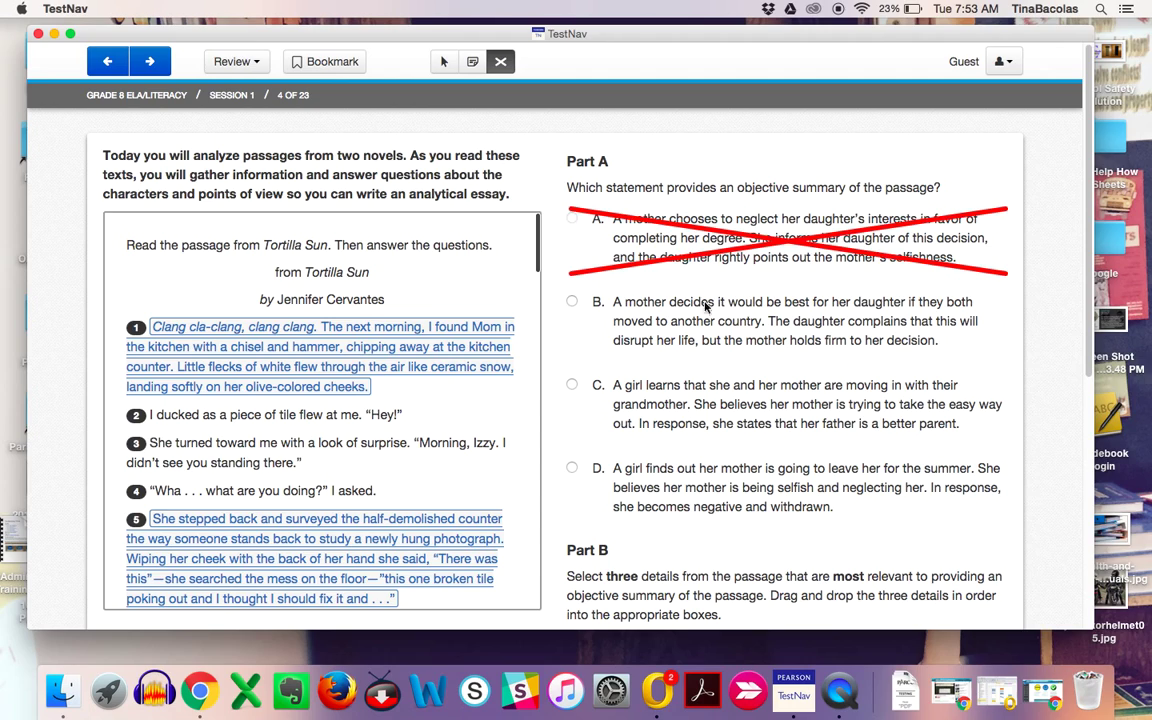
left_click(728, 483)
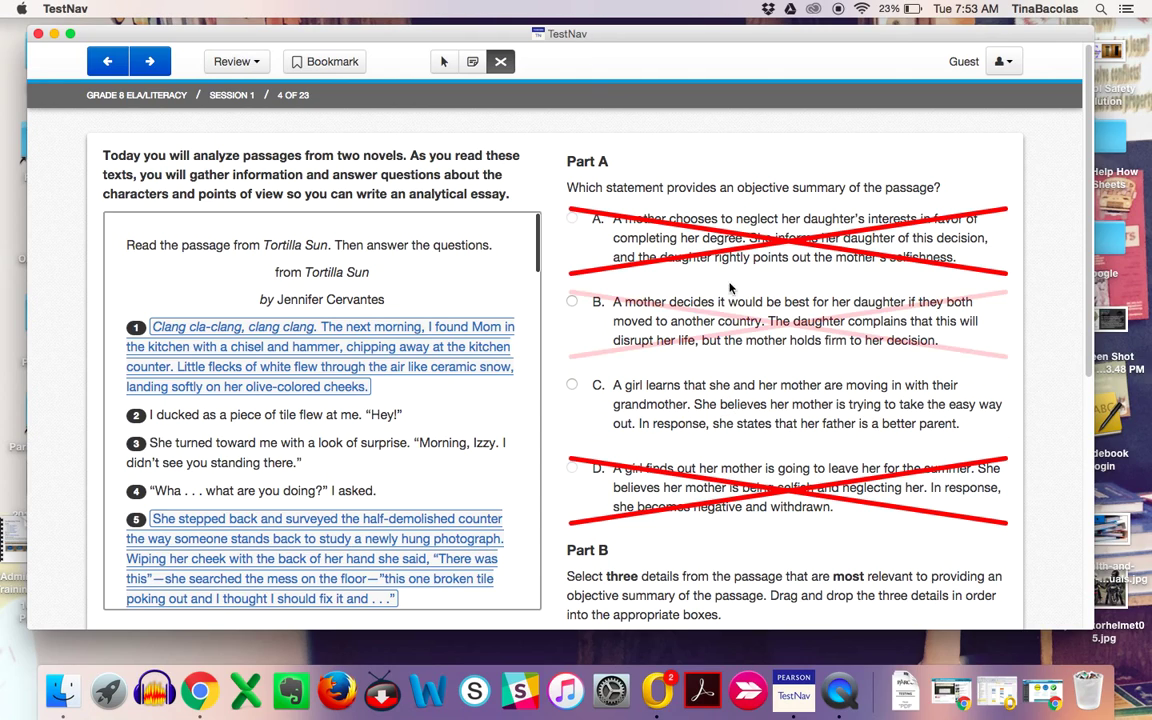
left_click(786, 246)
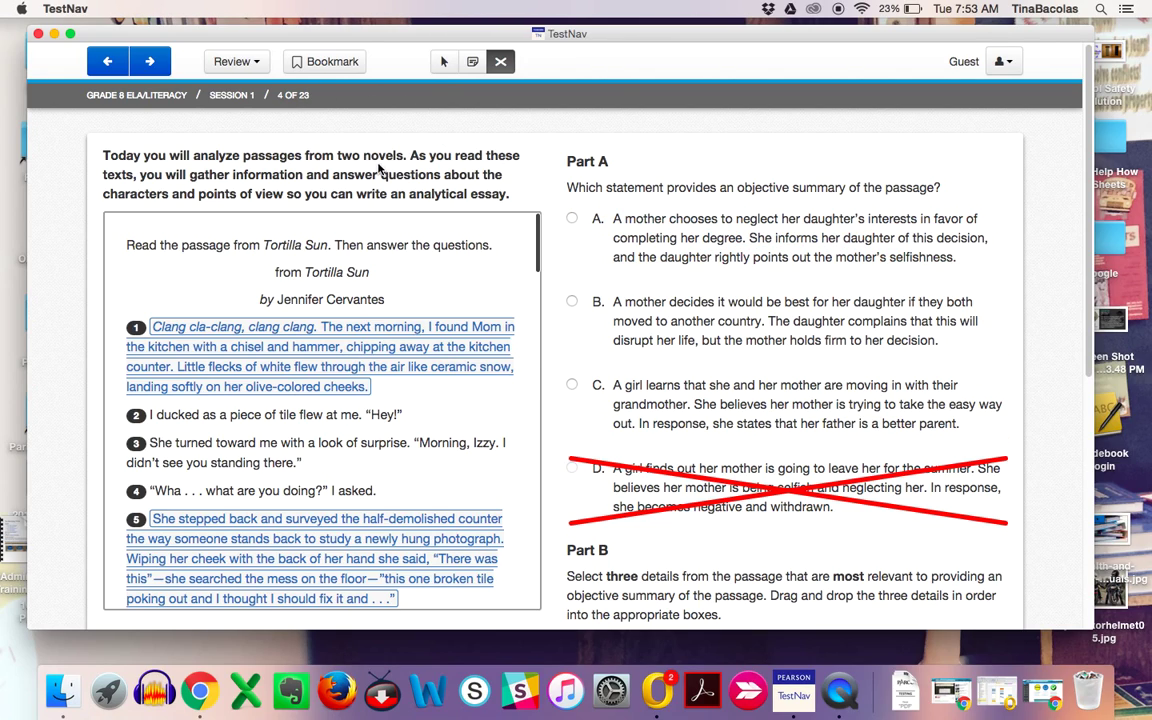
left_click(447, 63)
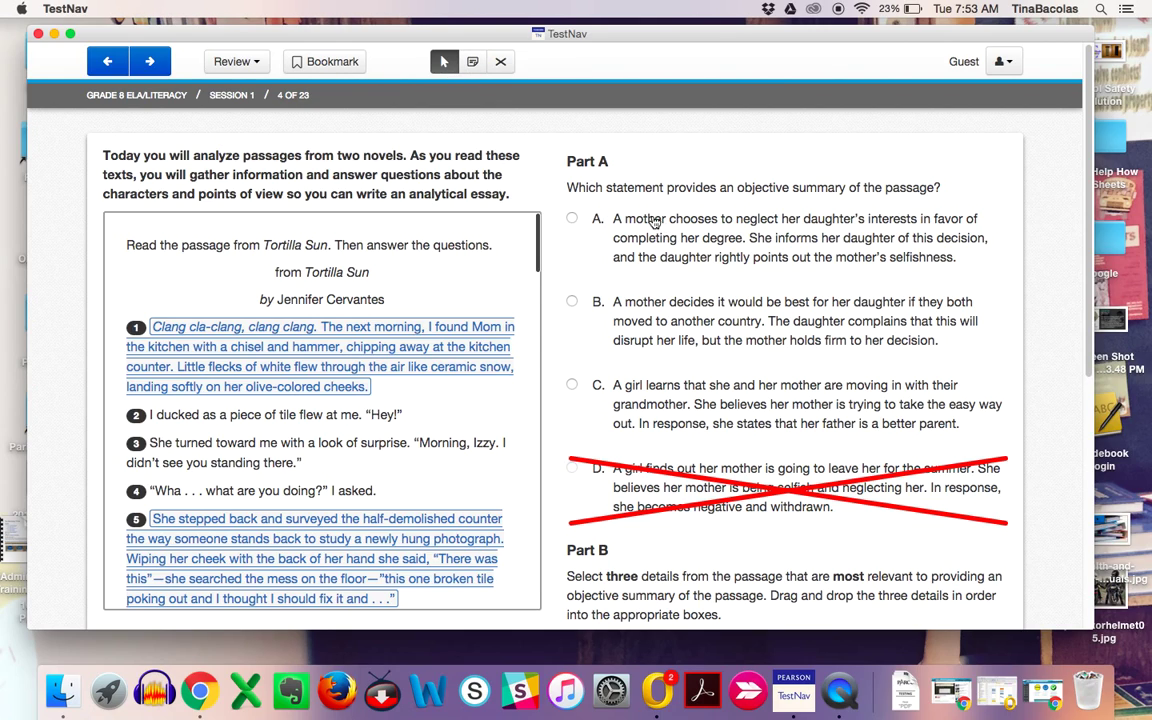
Highlight 'decides it would be' in answer B blue, removing the pink highlight tried on answer A
left_click_drag(648, 221, 875, 224)
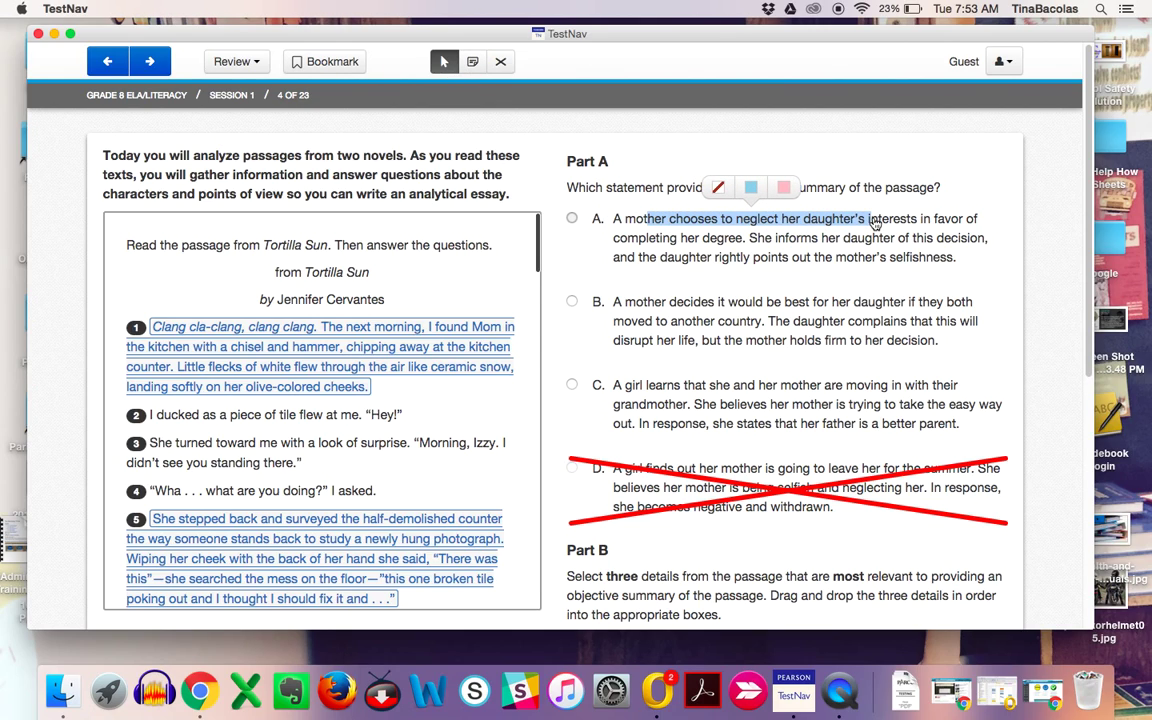
left_click(784, 190)
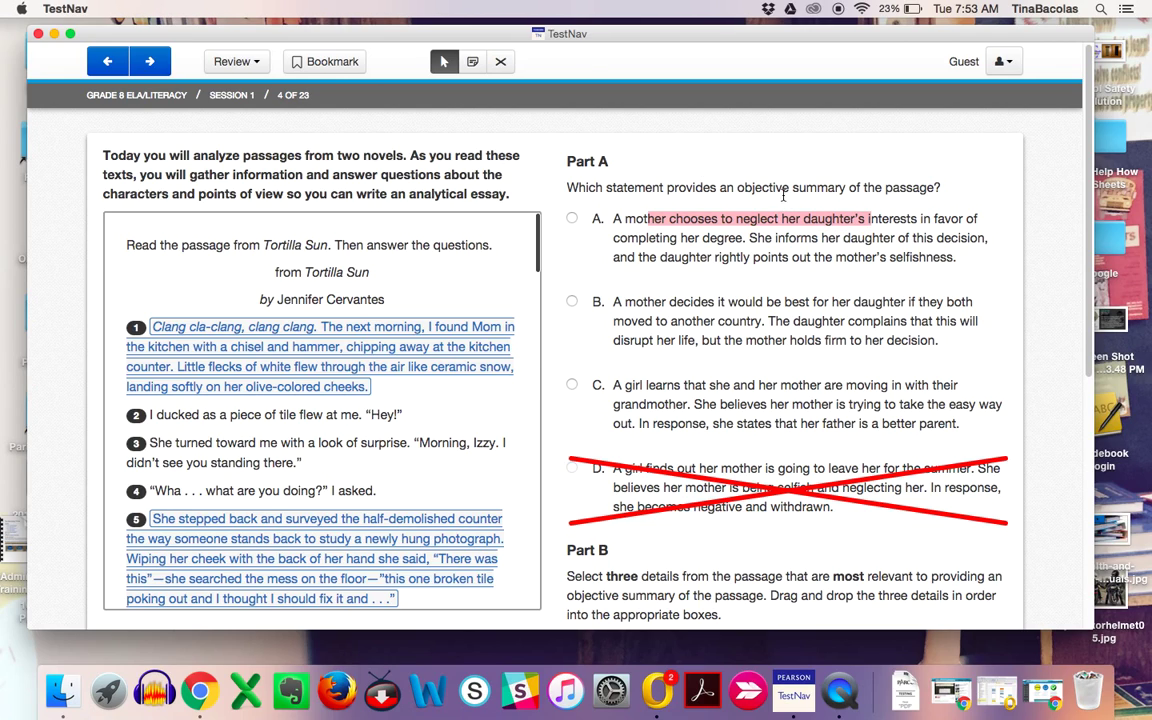
left_click_drag(663, 302, 797, 306)
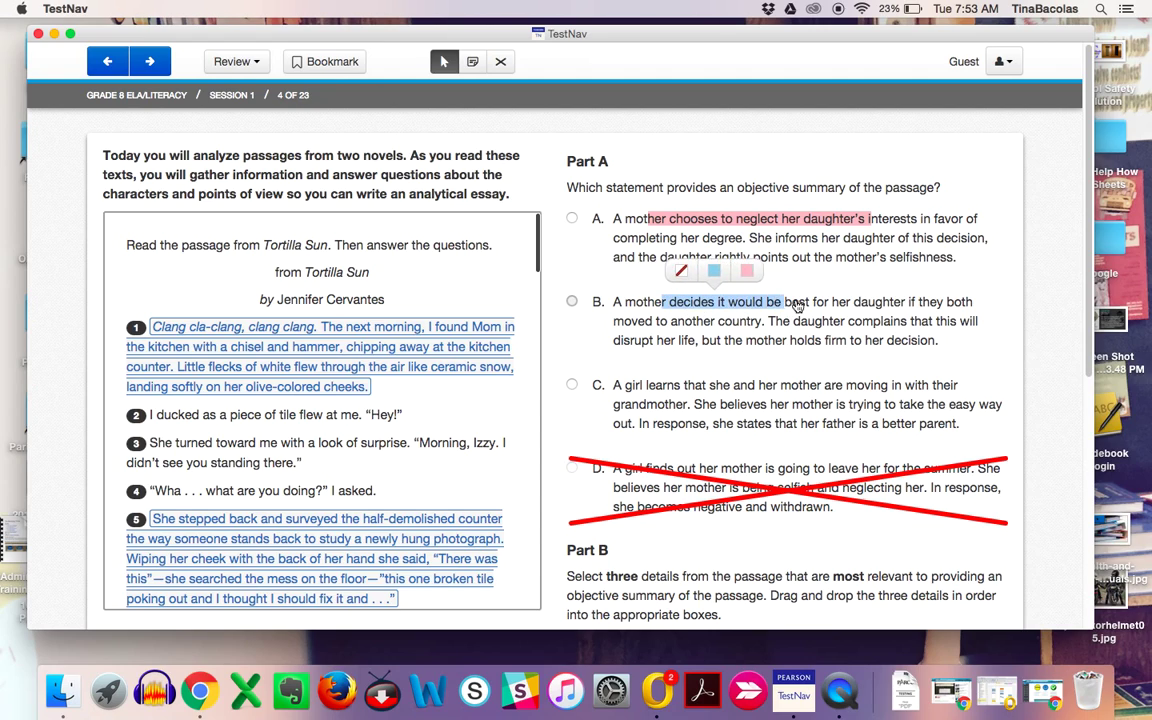
left_click(714, 270)
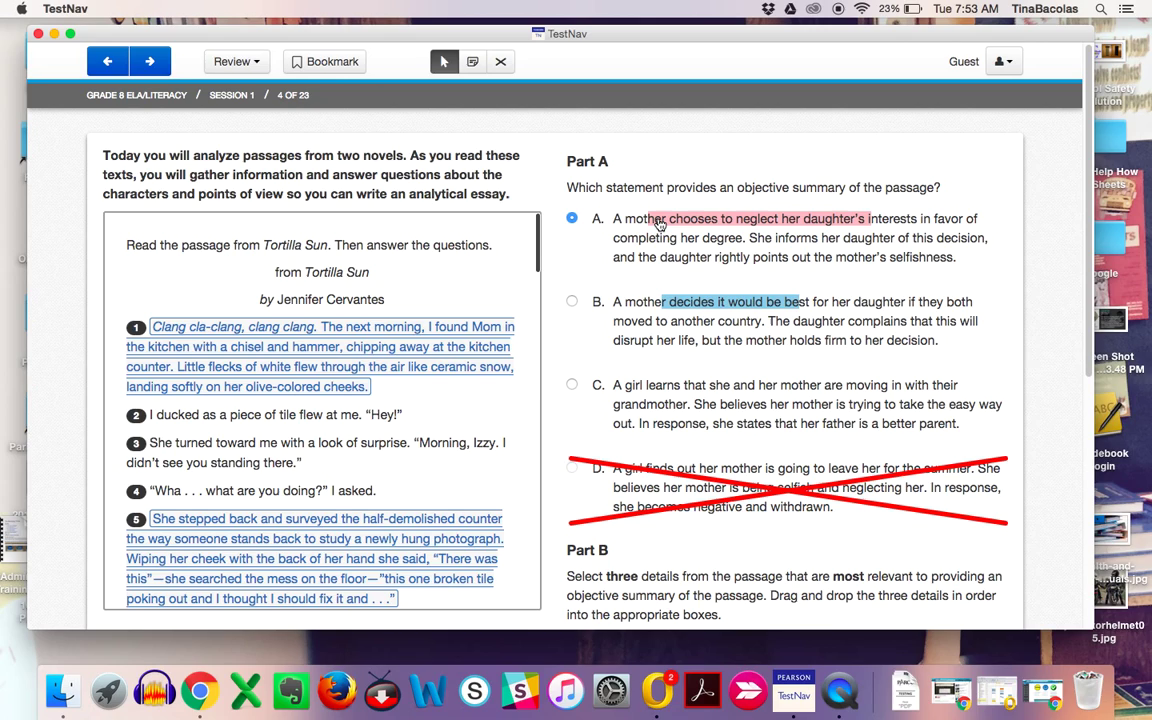
left_click_drag(648, 222, 870, 222)
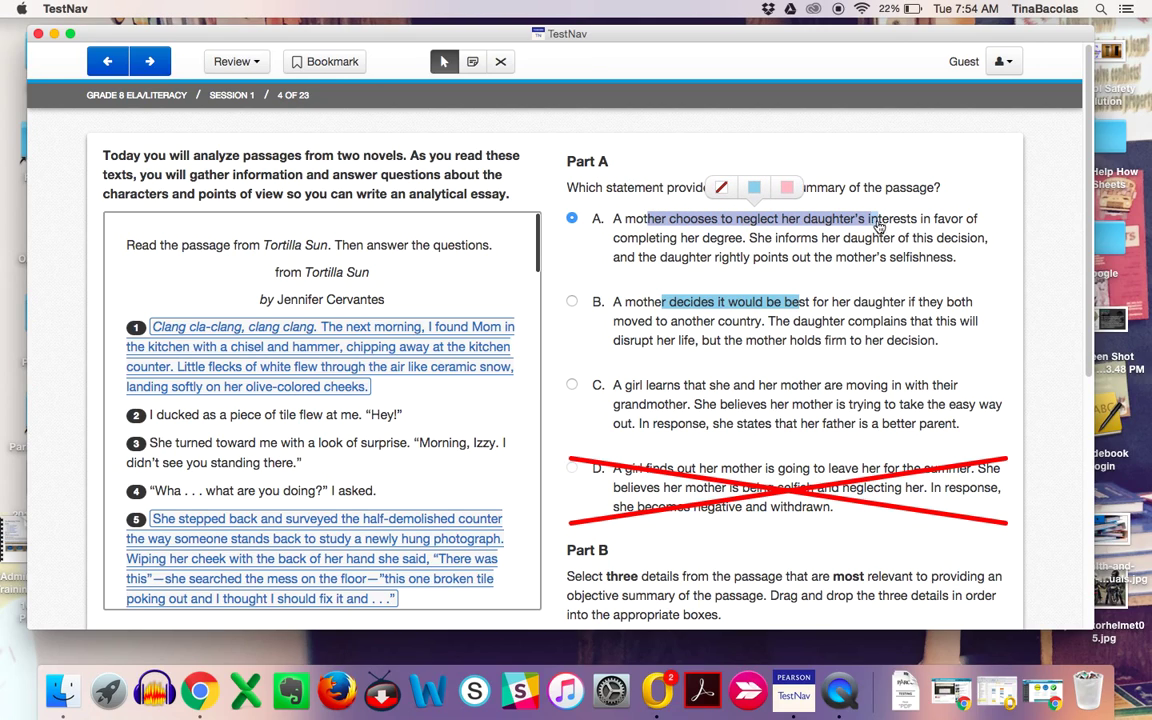
left_click(717, 187)
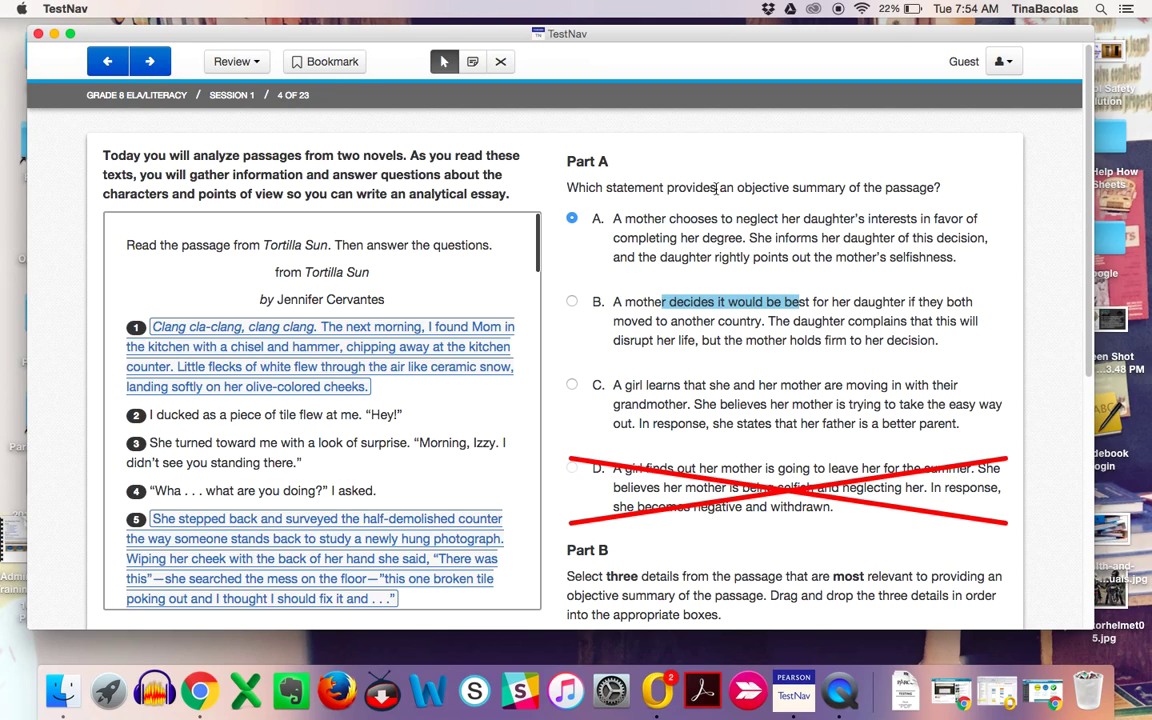
Write 'The notepad feature!' for question 4 and 'Notes on question 5' for question 5
left_click(474, 63)
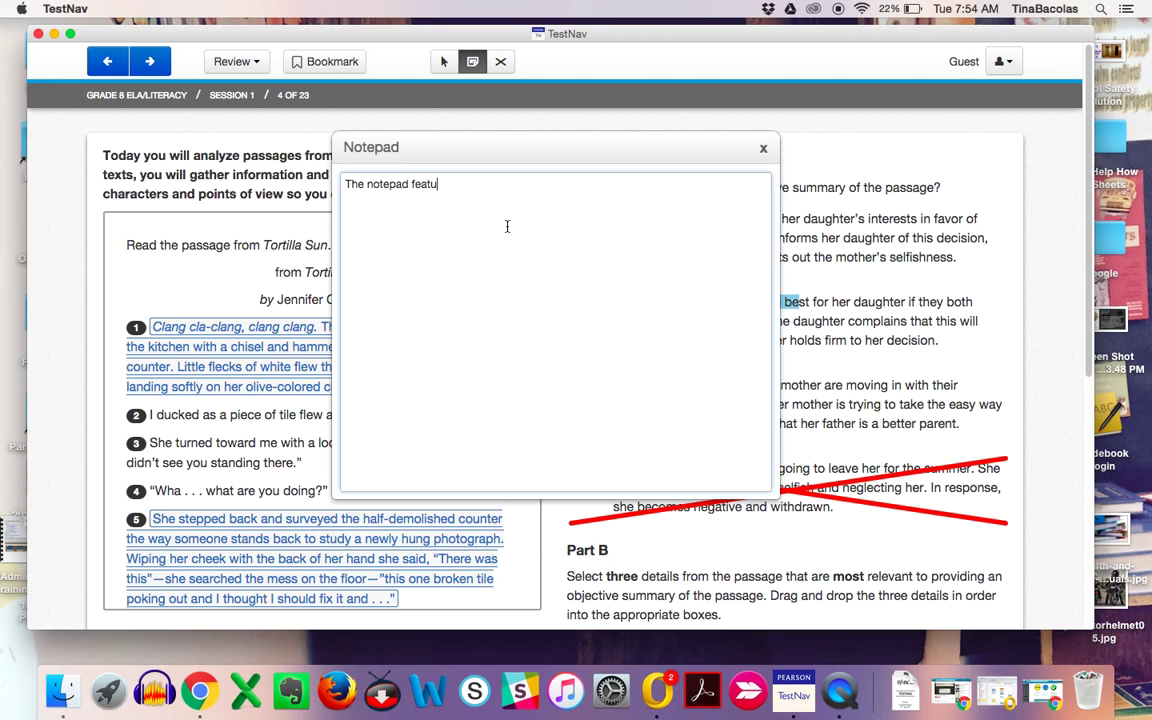
left_click(763, 149)
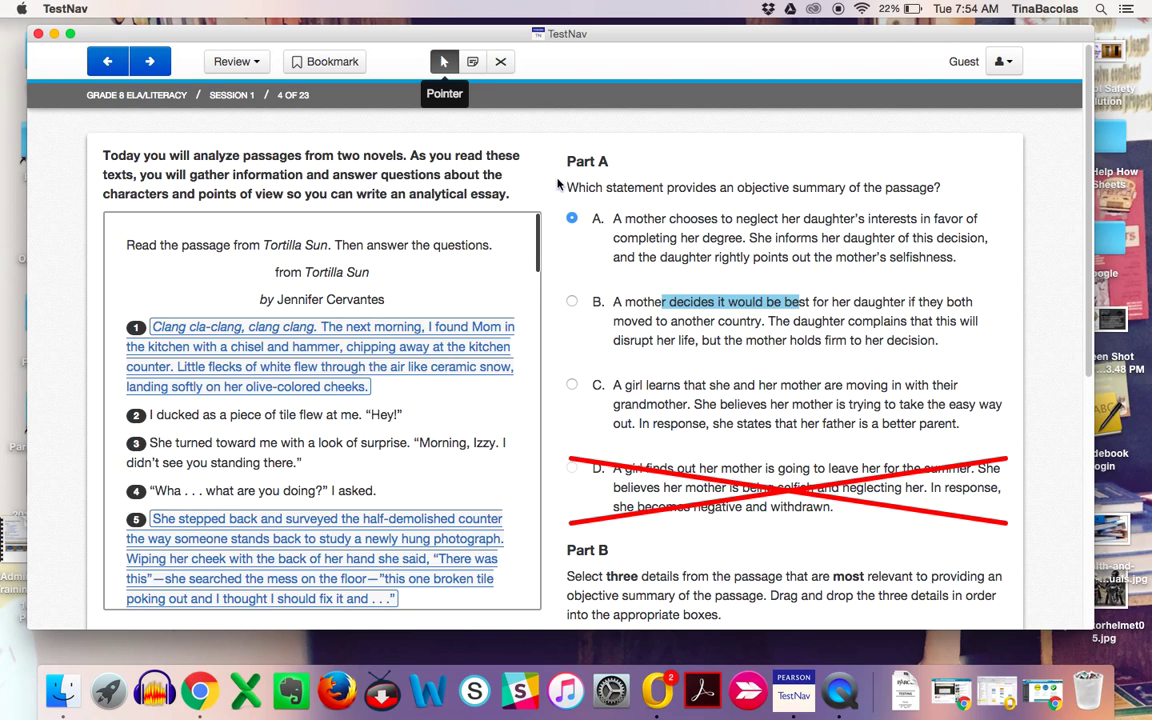
left_click(155, 62)
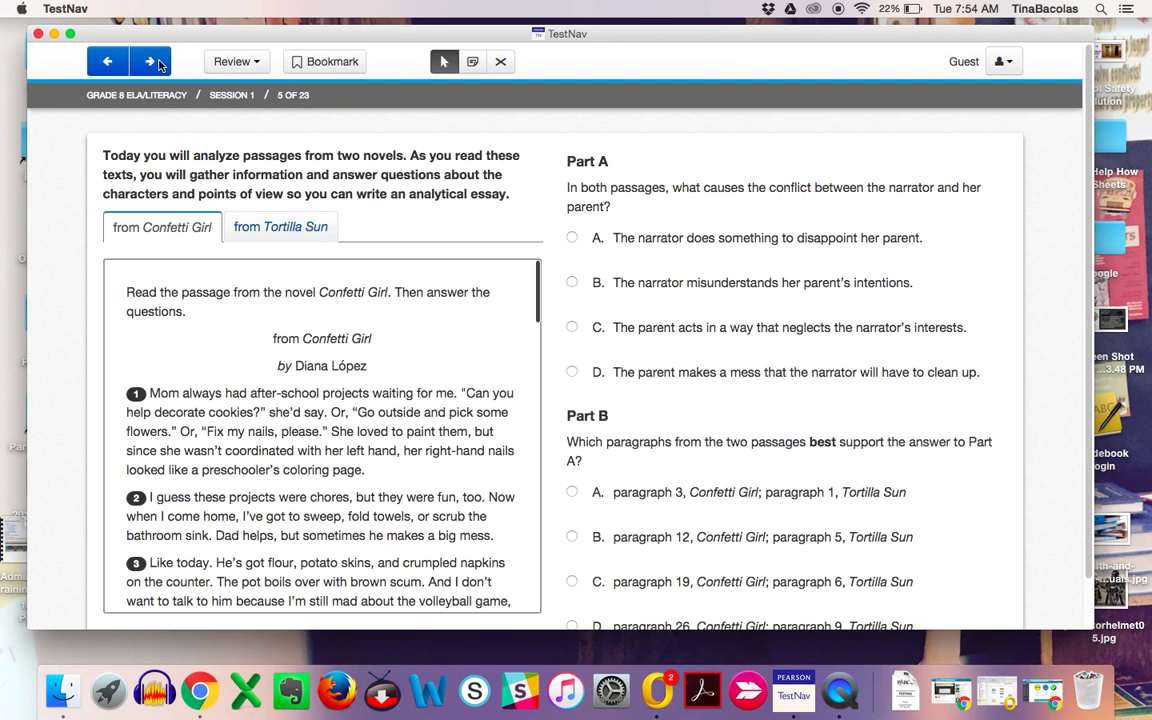
left_click(473, 61)
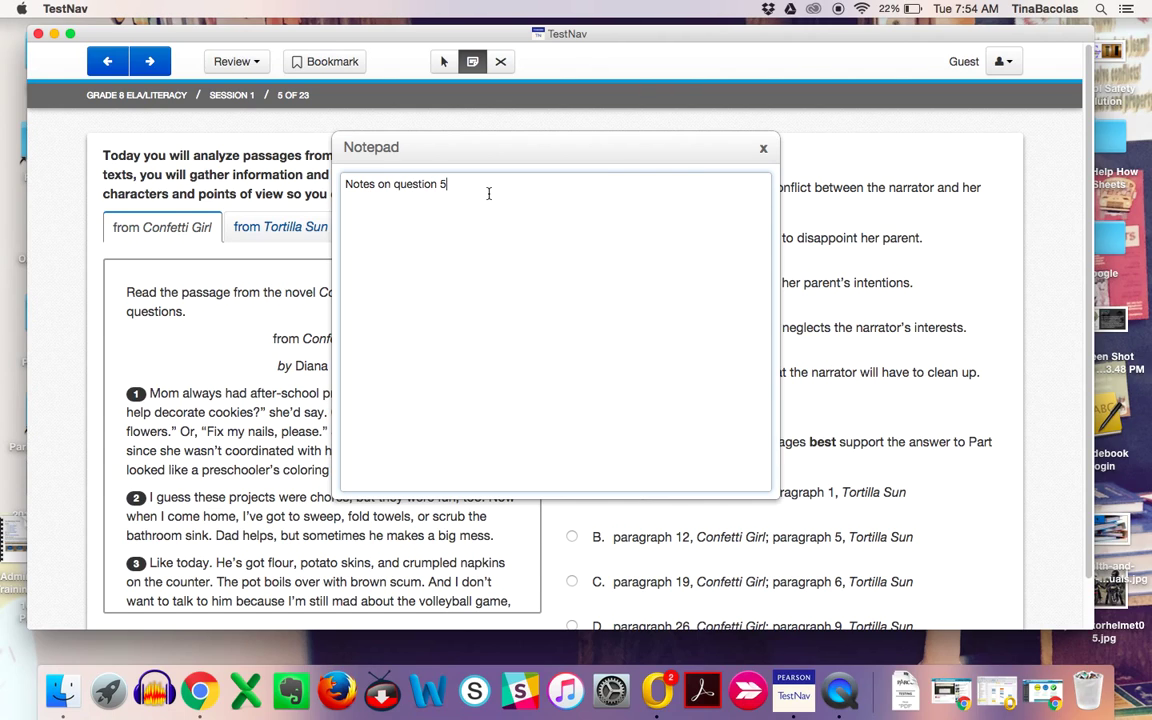
left_click(764, 150)
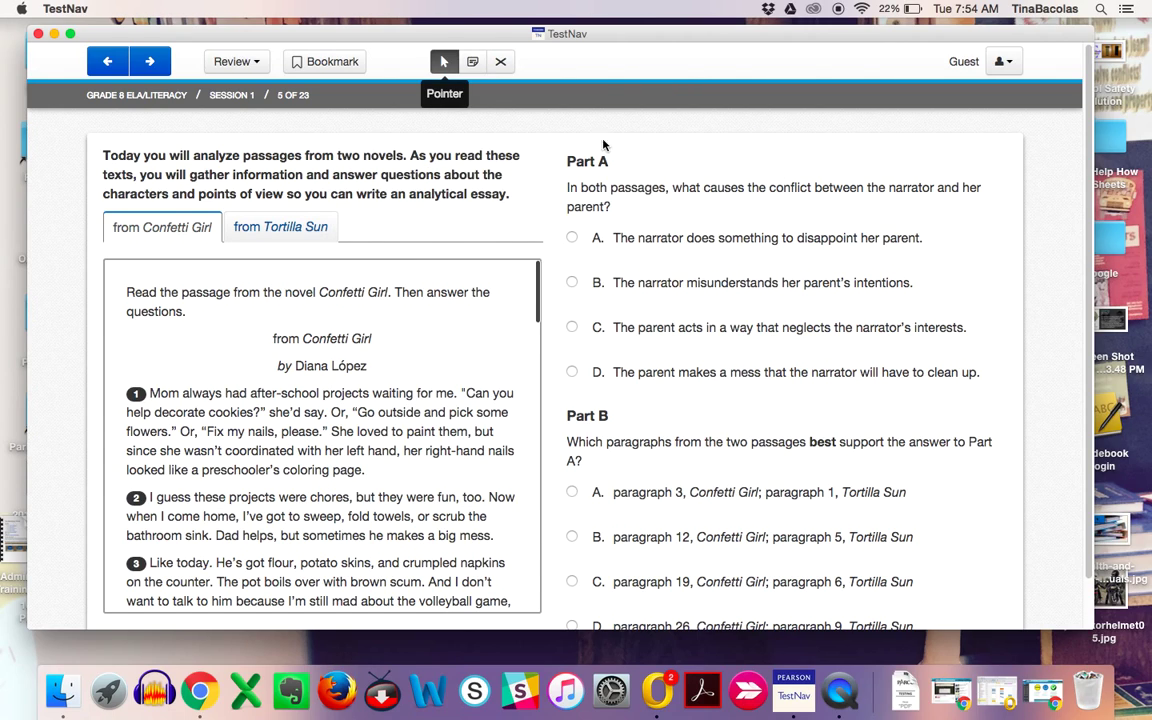
Return to question 4 and review its saved notepad note
left_click(115, 62)
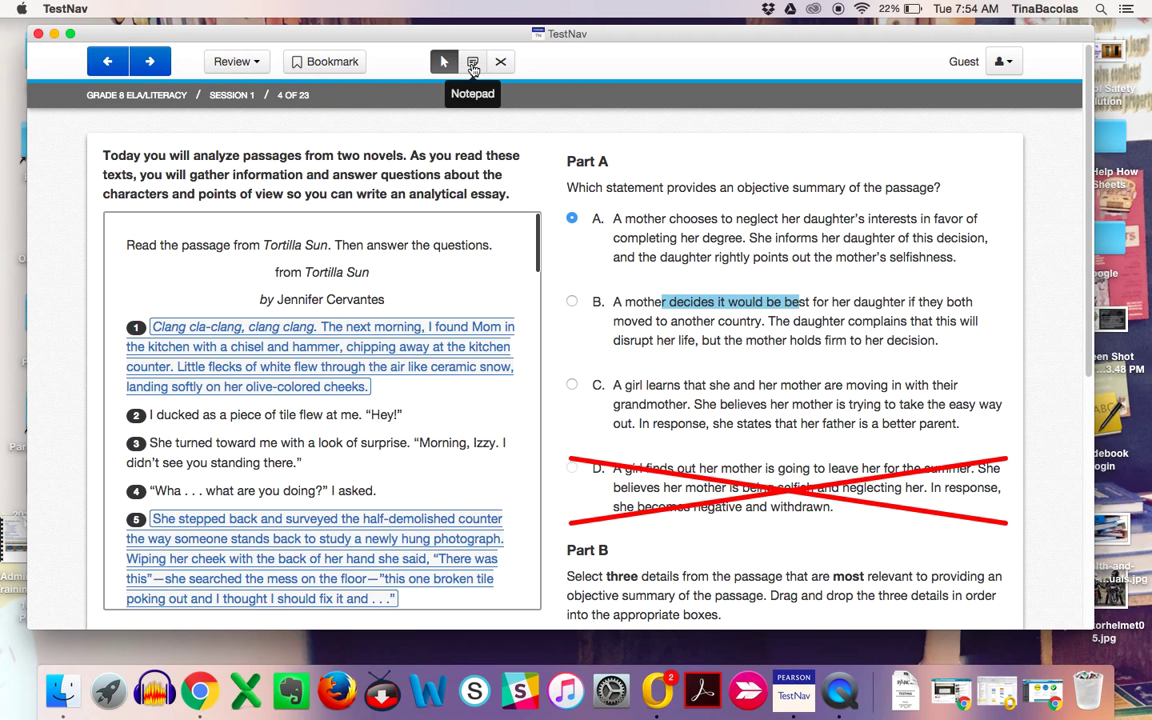
left_click(473, 63)
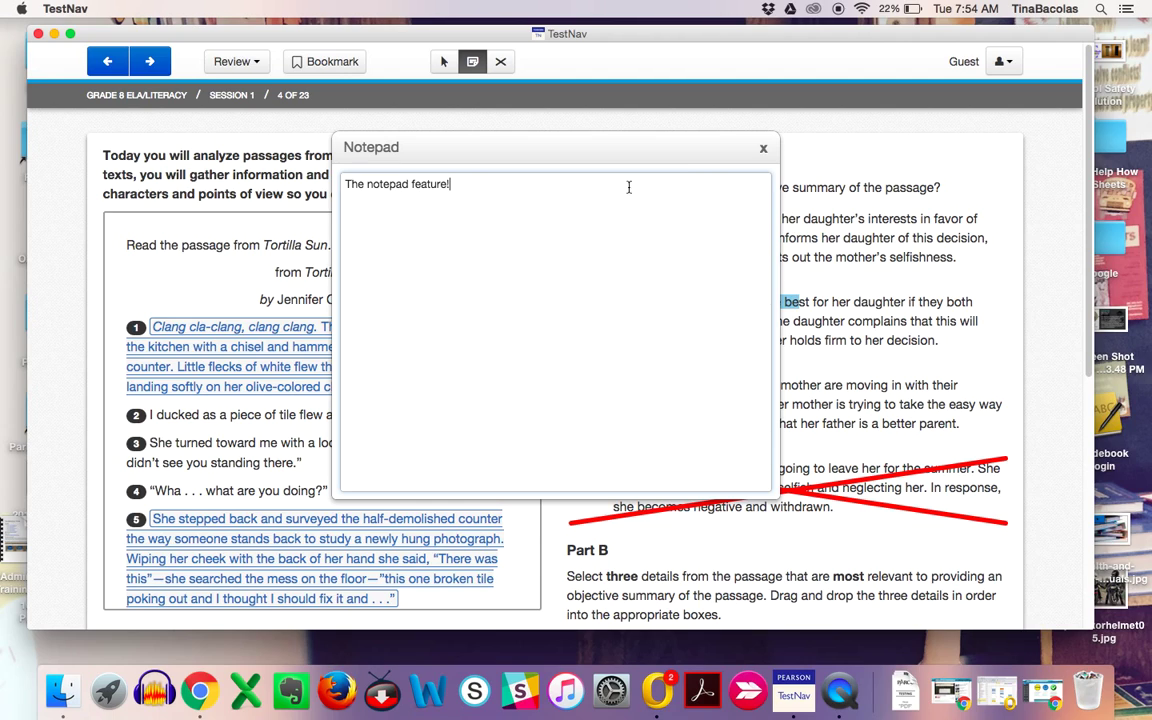
left_click(763, 148)
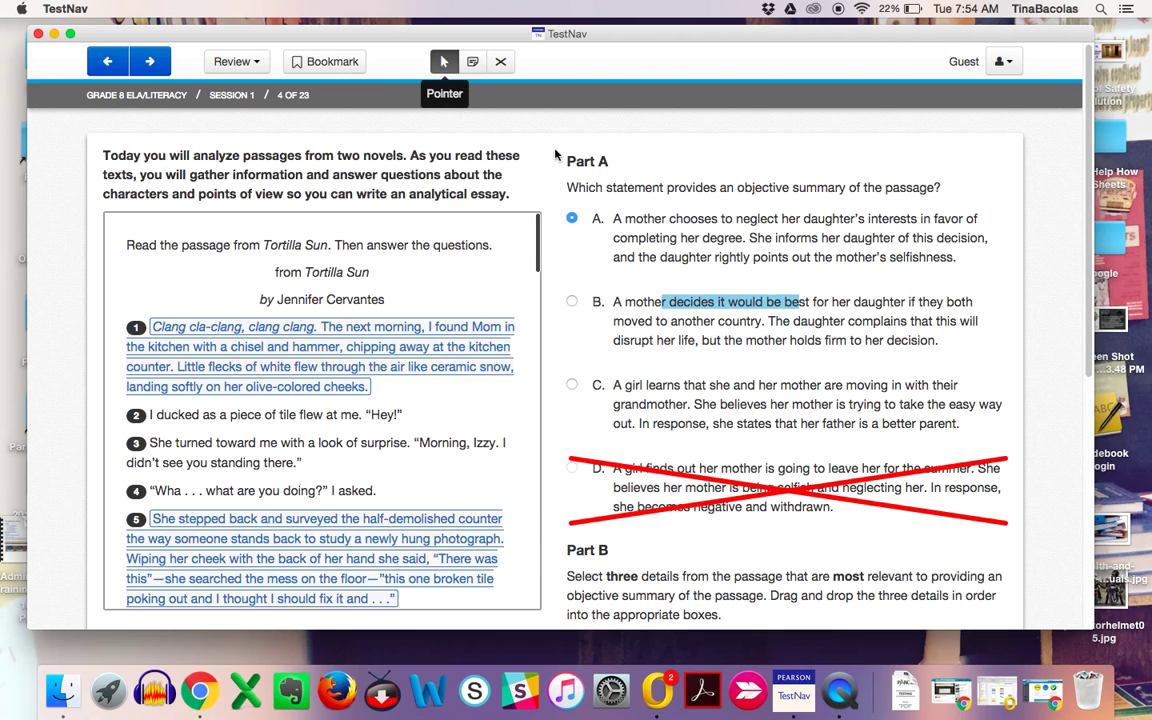
Turn on the magnifier, move it over the passage introduction, then turn it off
left_click(1008, 64)
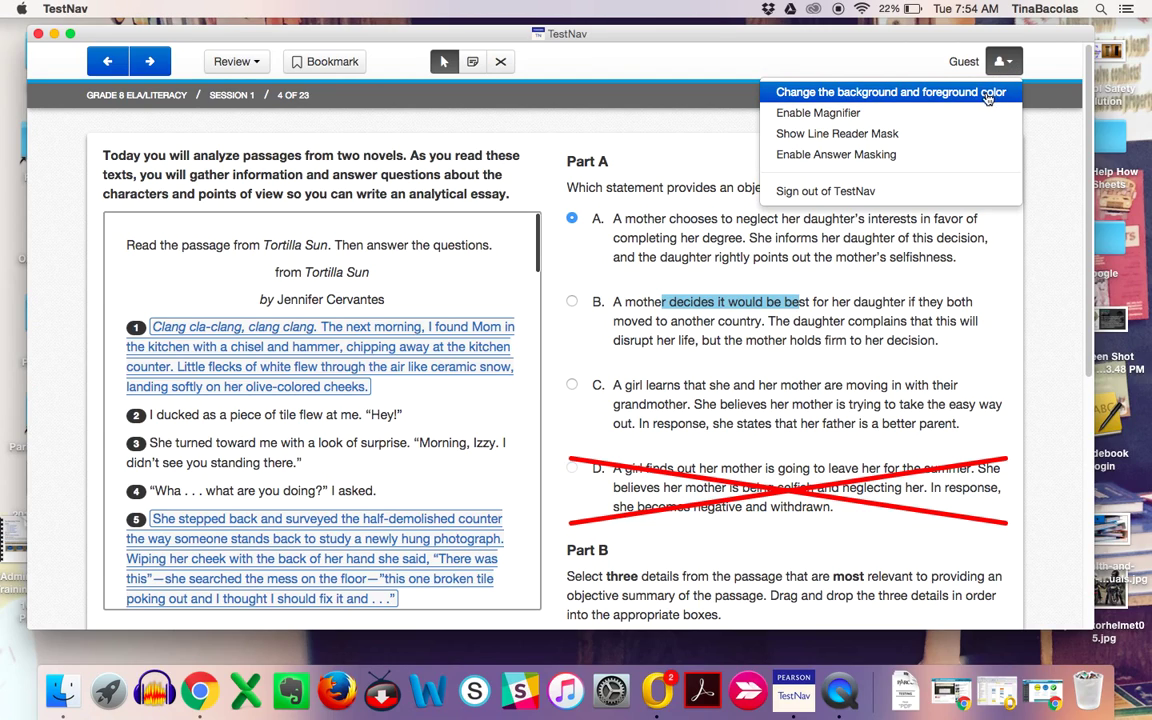
left_click(874, 117)
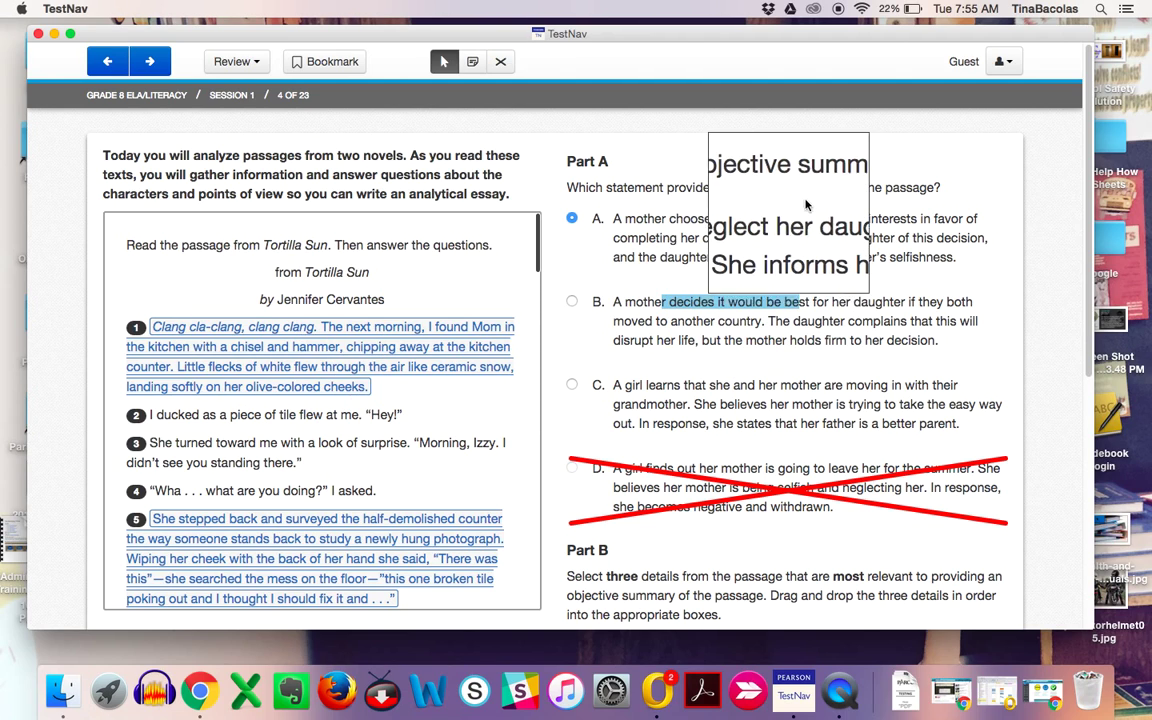
left_click_drag(620, 199, 380, 218)
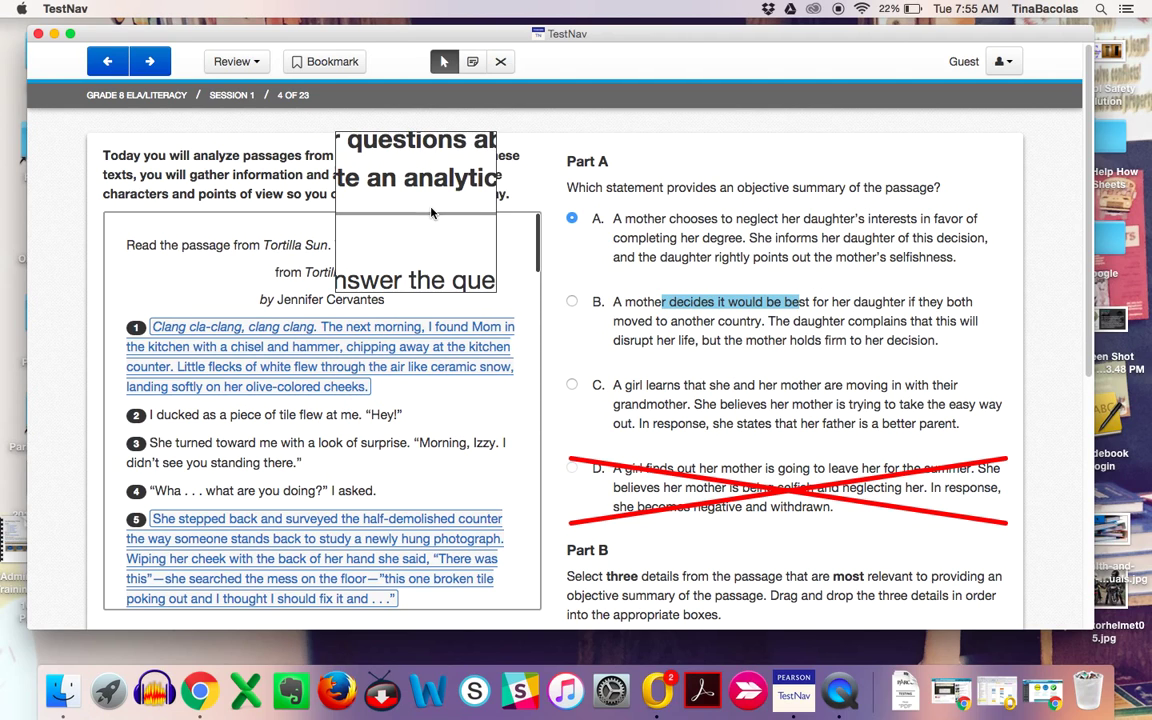
left_click(1000, 64)
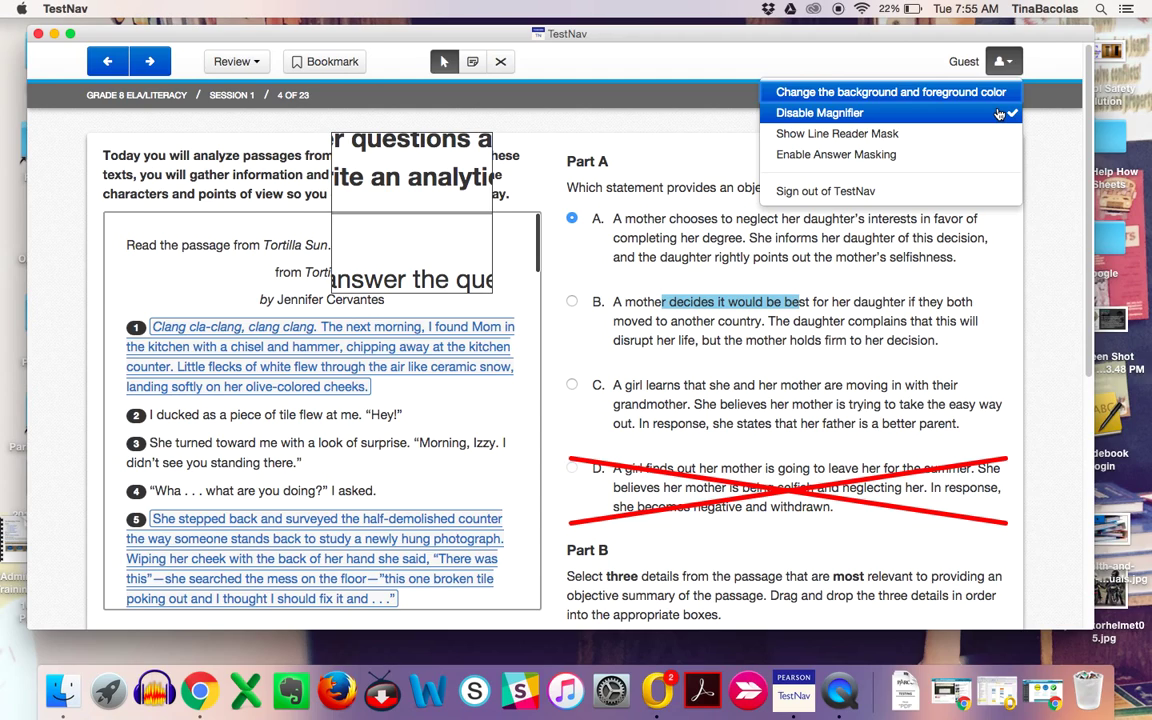
left_click(997, 112)
left_click(1002, 62)
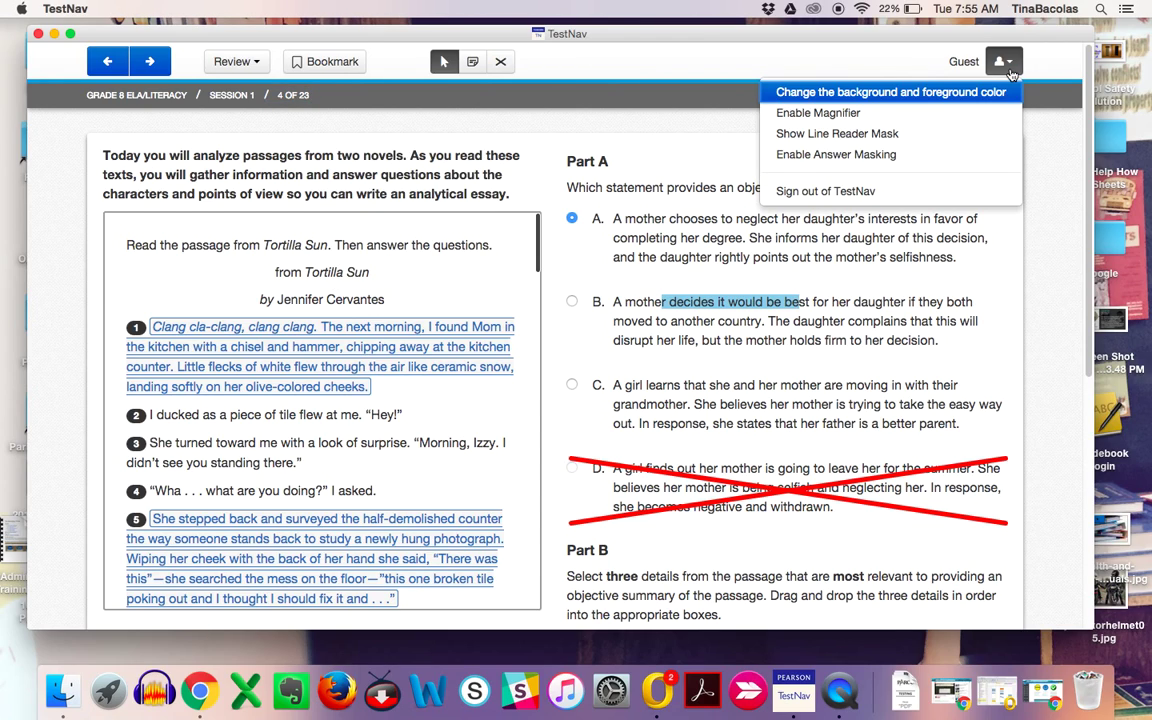
Turn on the line reader mask and enlarge its reading window over the passage introduction and opening lines
left_click(958, 140)
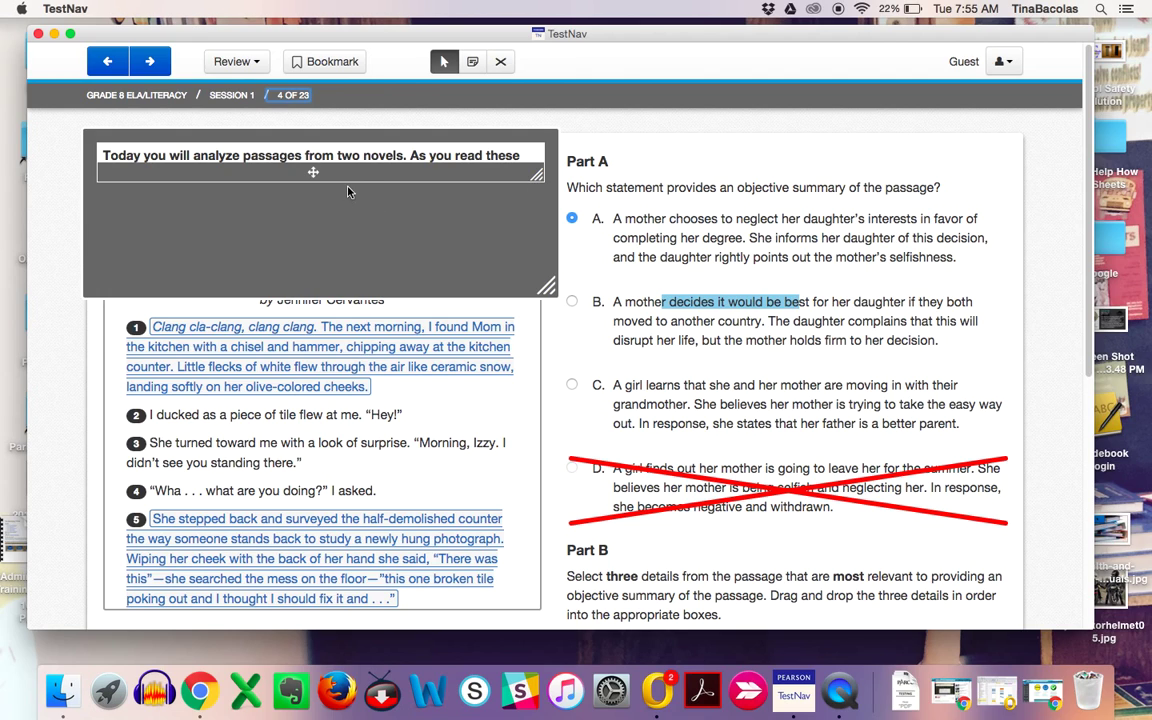
mouse_move(333, 180)
left_mouse_down()
mouse_move(380, 195)
mouse_move(300, 203)
mouse_move(330, 200)
mouse_move(325, 380)
mouse_move(335, 176)
left_mouse_up()
left_click_drag(490, 290, 692, 302)
left_click_drag(790, 322, 1040, 442)
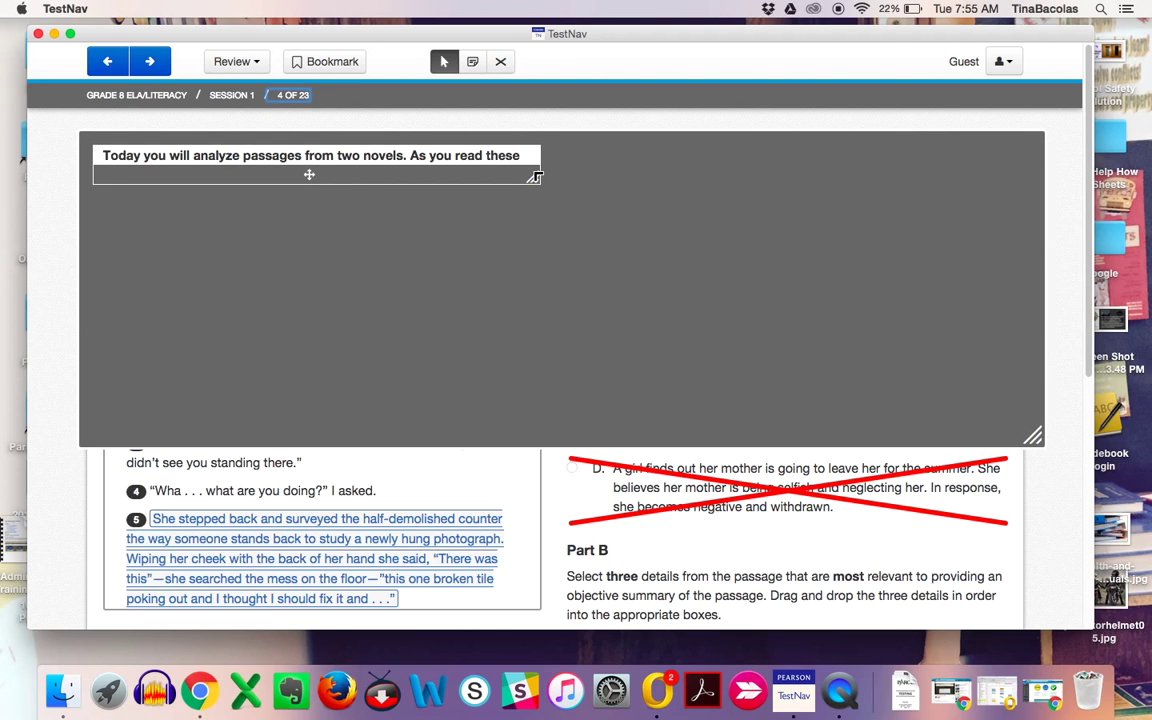
left_click_drag(536, 177, 536, 309)
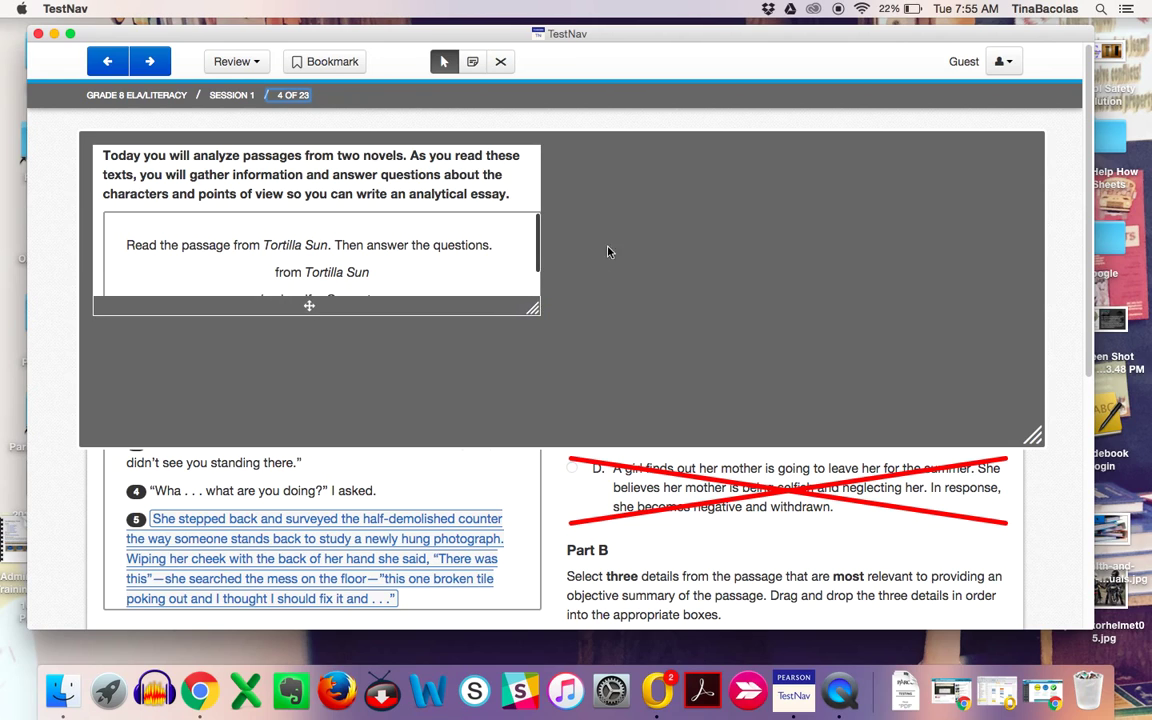
left_click_drag(607, 251, 631, 215)
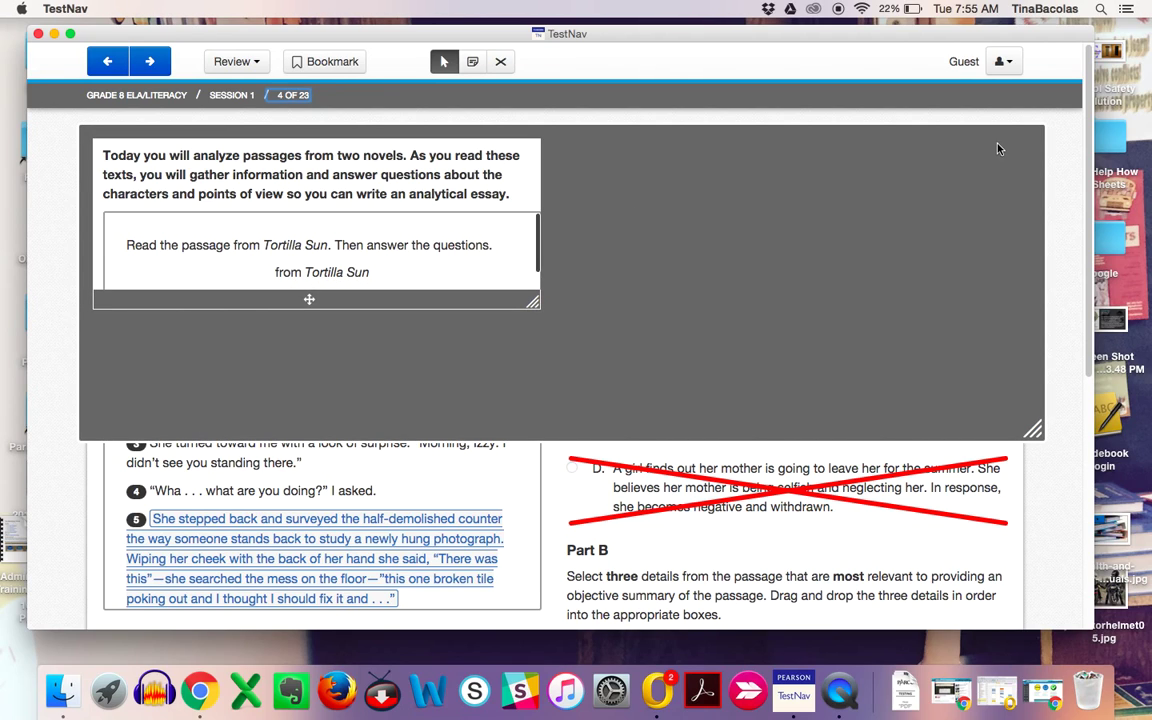
left_click(1003, 61)
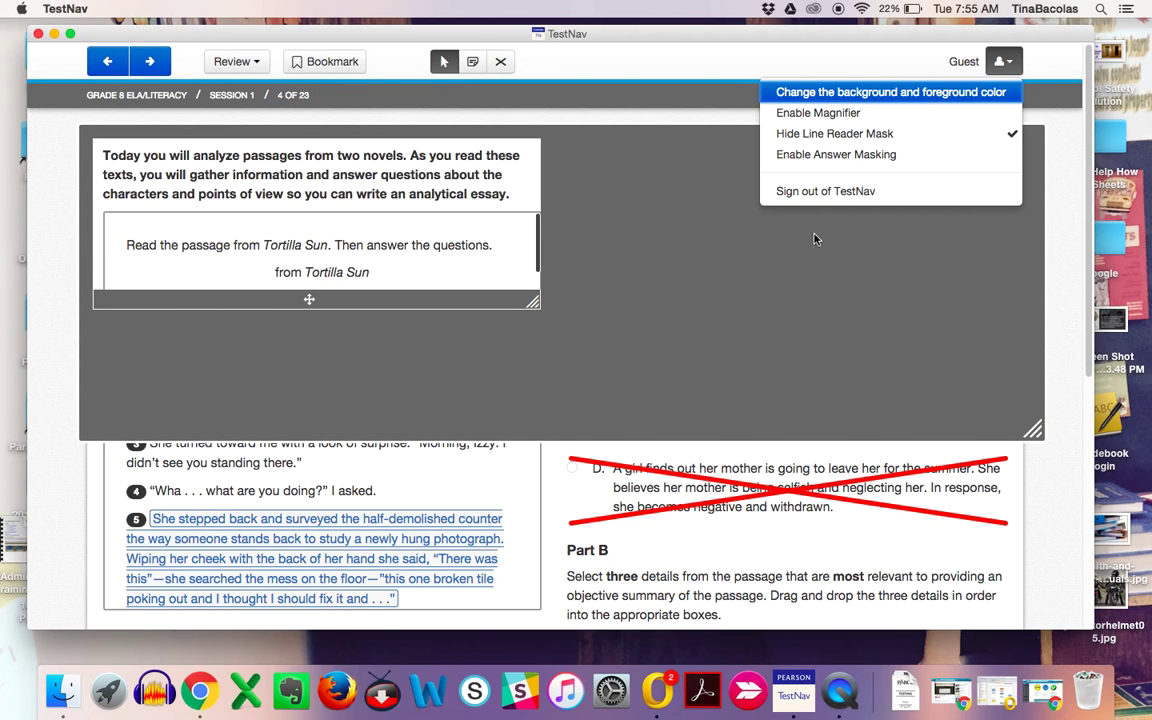
Hide the line reader mask, enable answer masking, and reveal then re-hide choice A
left_click(895, 134)
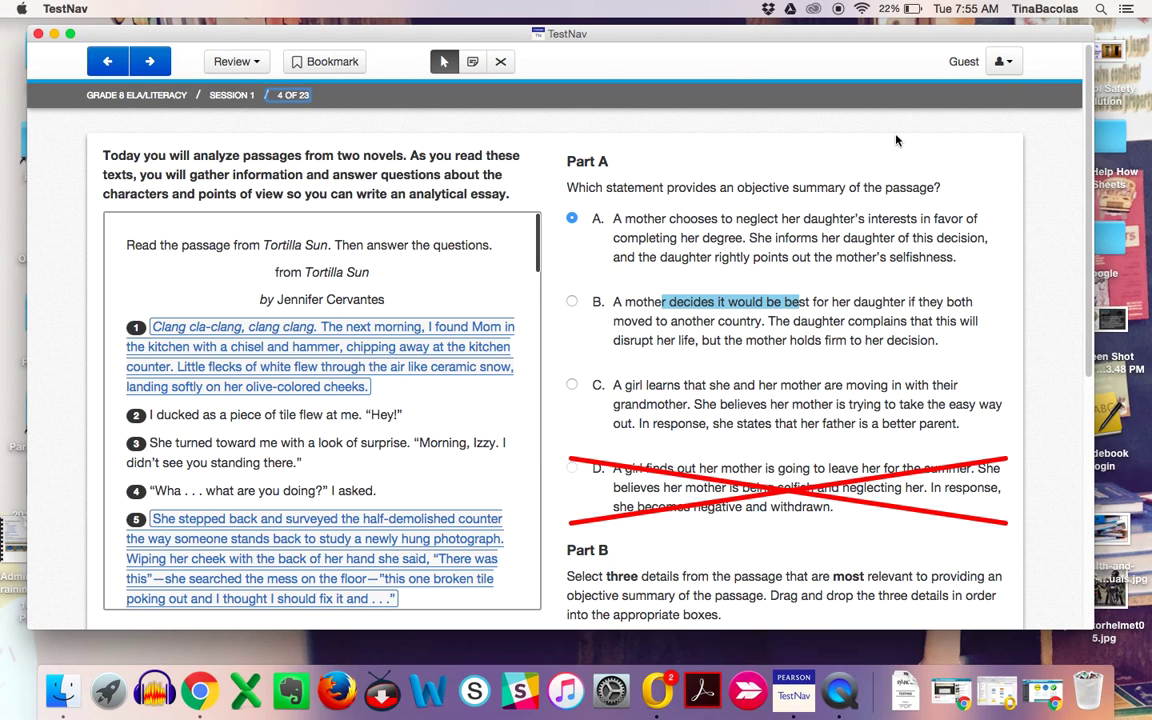
left_click(1002, 65)
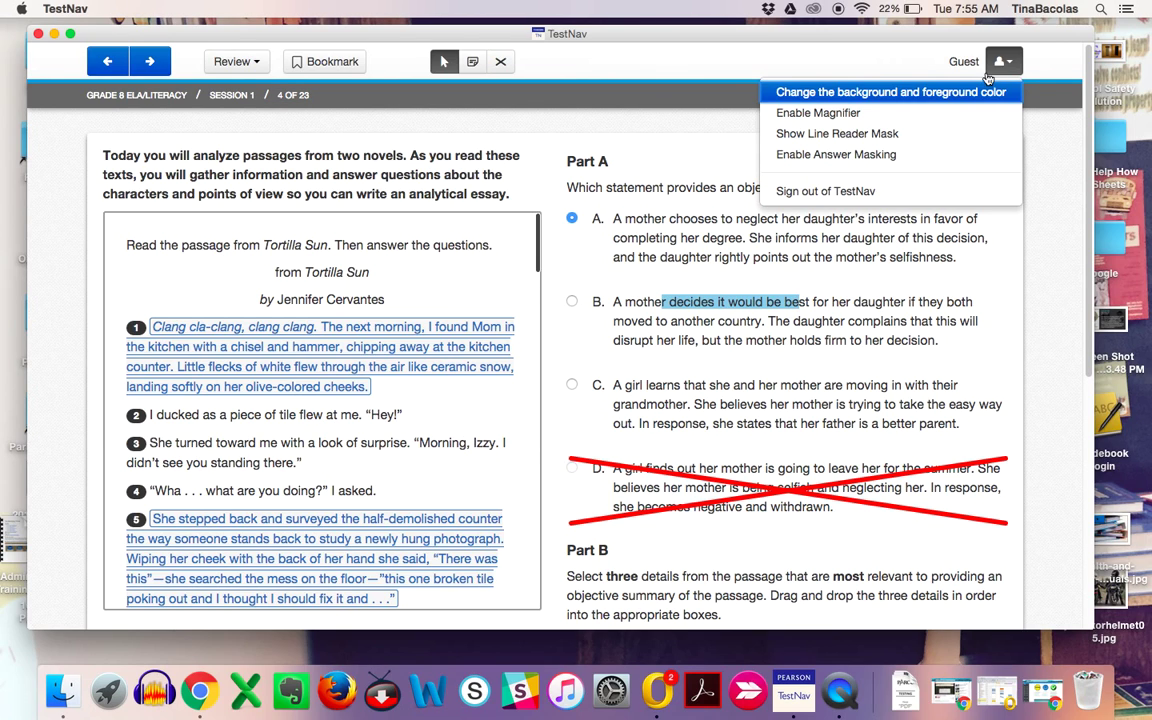
left_click(900, 157)
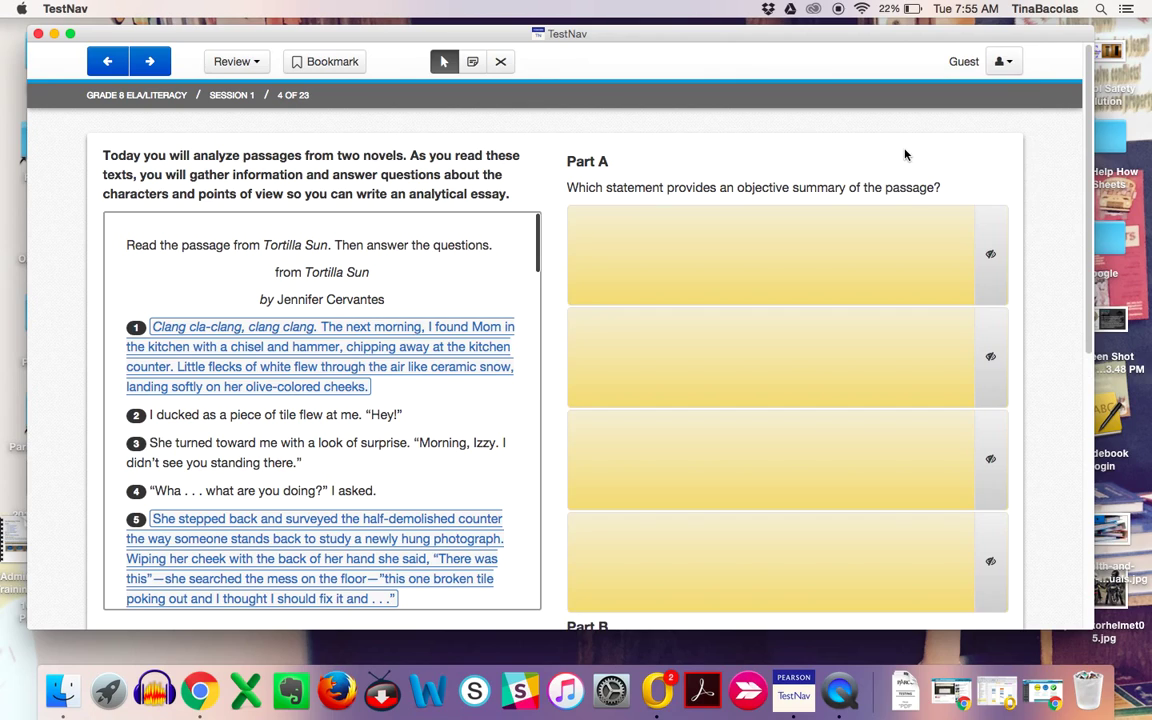
left_click(991, 256)
left_click(993, 258)
Disable answer masking so question 4's choices are fully visible again
scroll(993, 260, "down", 1)
left_click(1003, 60)
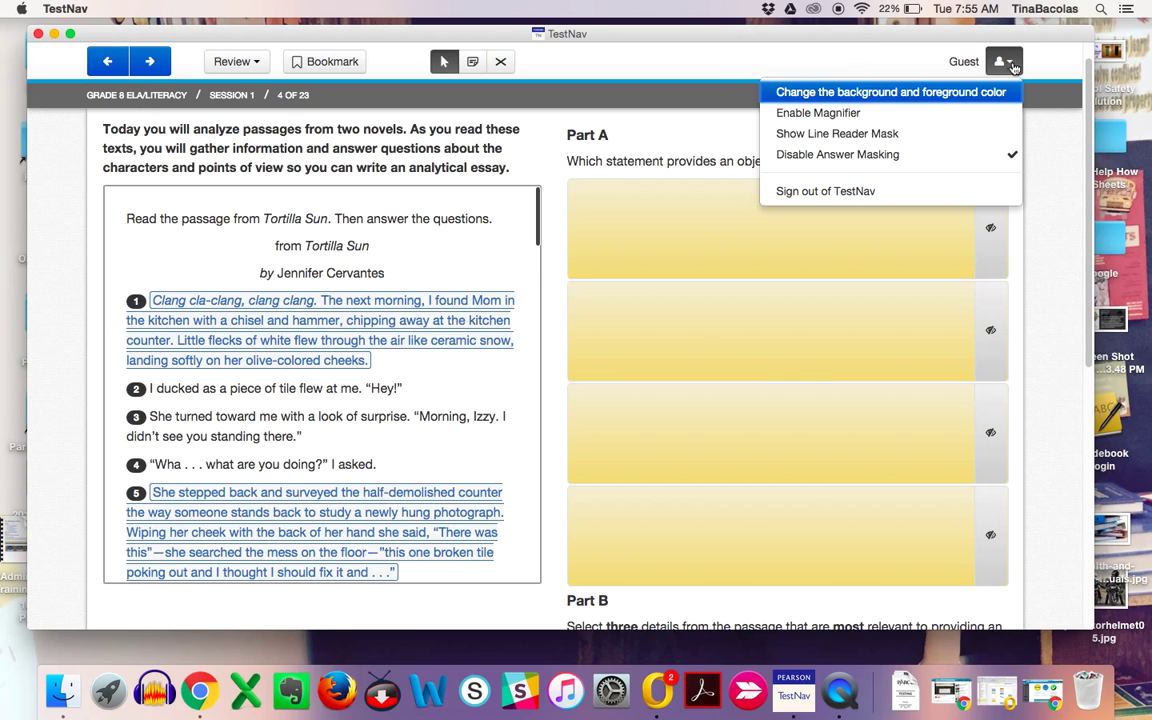
left_click(929, 158)
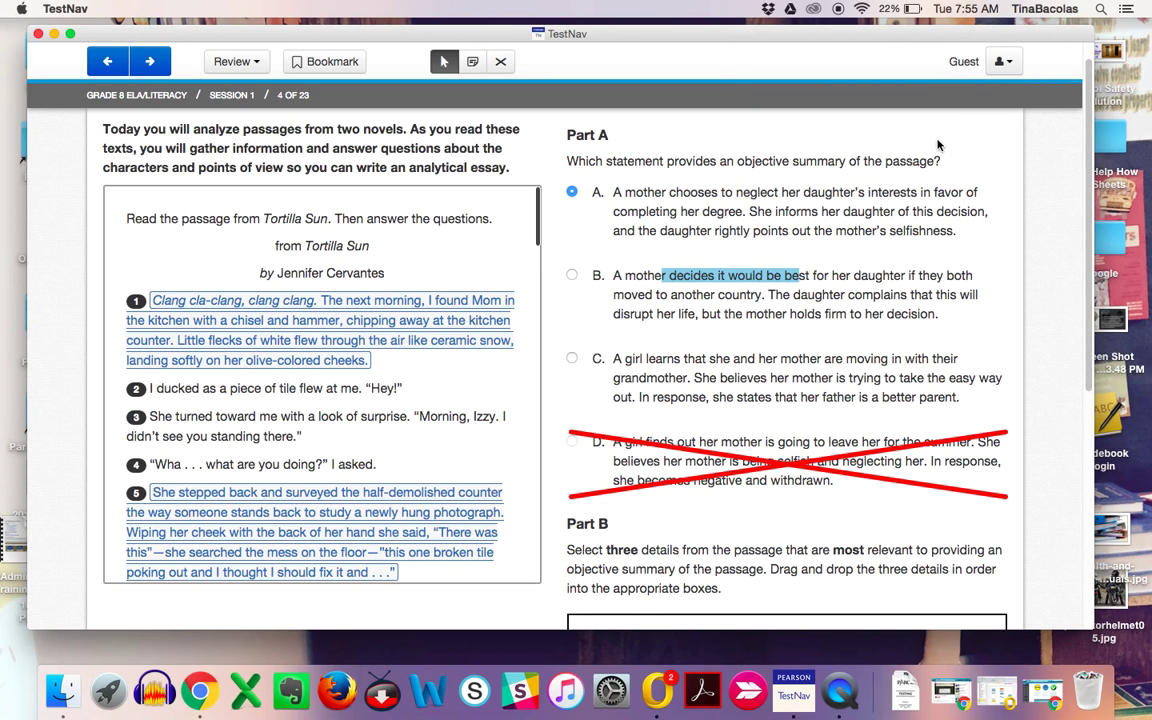
left_click(1003, 62)
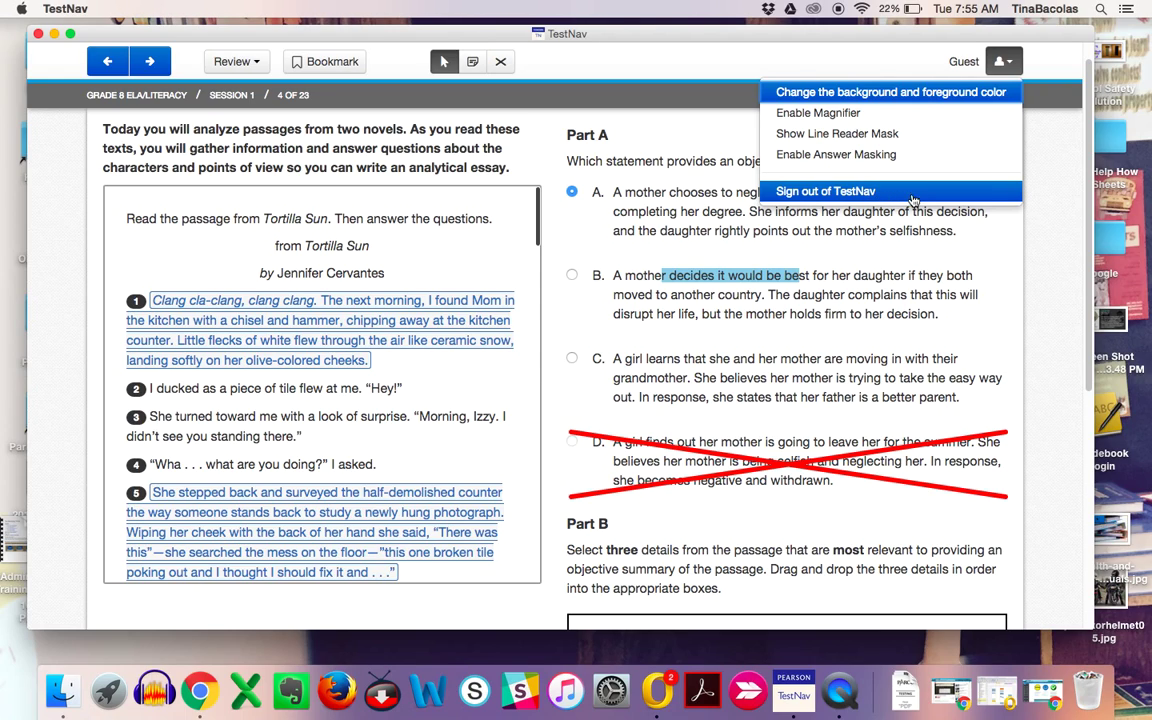
Select choice B as question 4's Part A answer in place of A
left_click(871, 274)
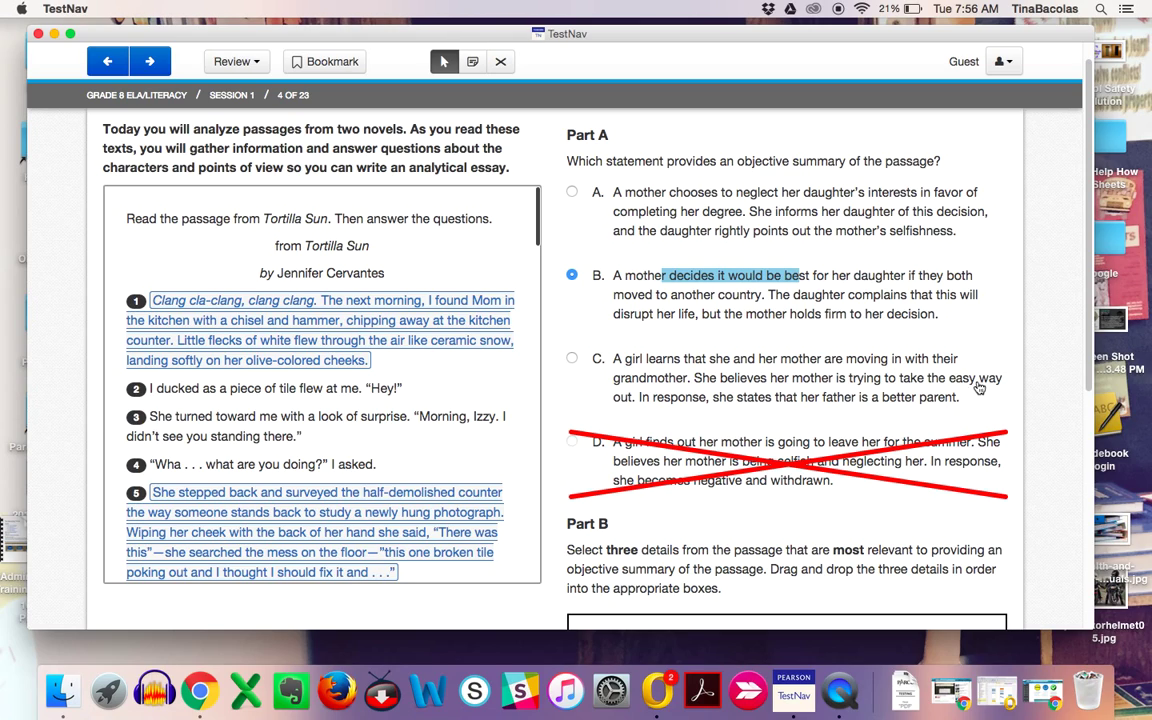
right_click(842, 693)
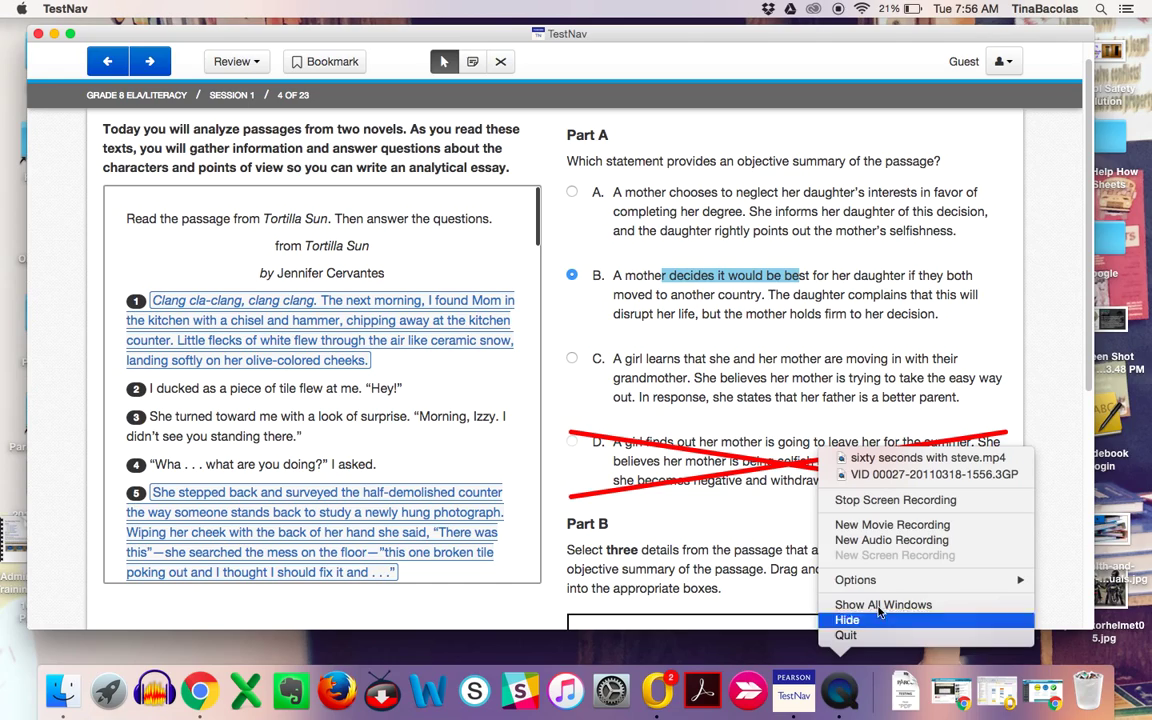